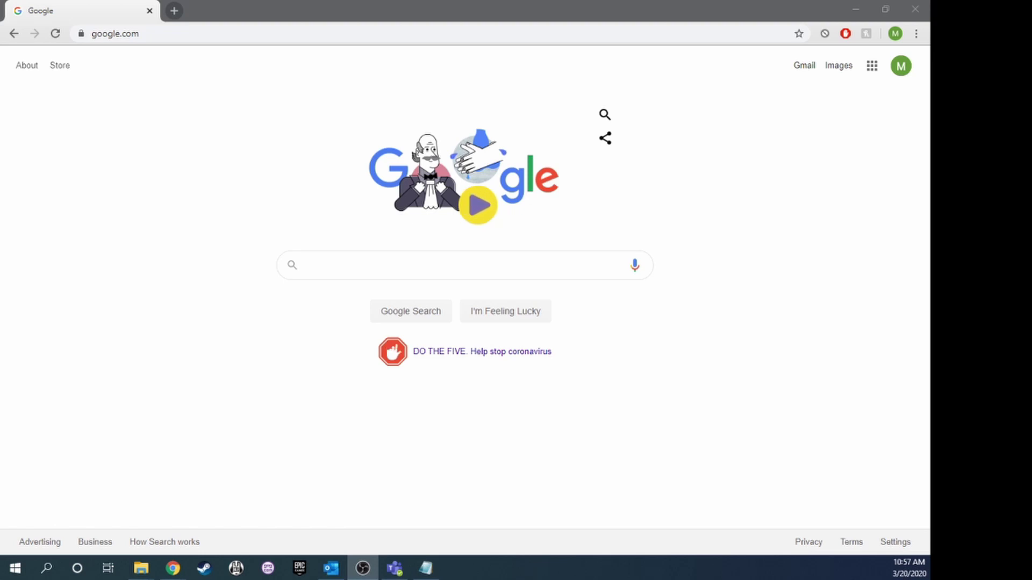
Search Google for 'cherwell siu' and open the SIU Cherwell Resources page.
key("alt+Tab")
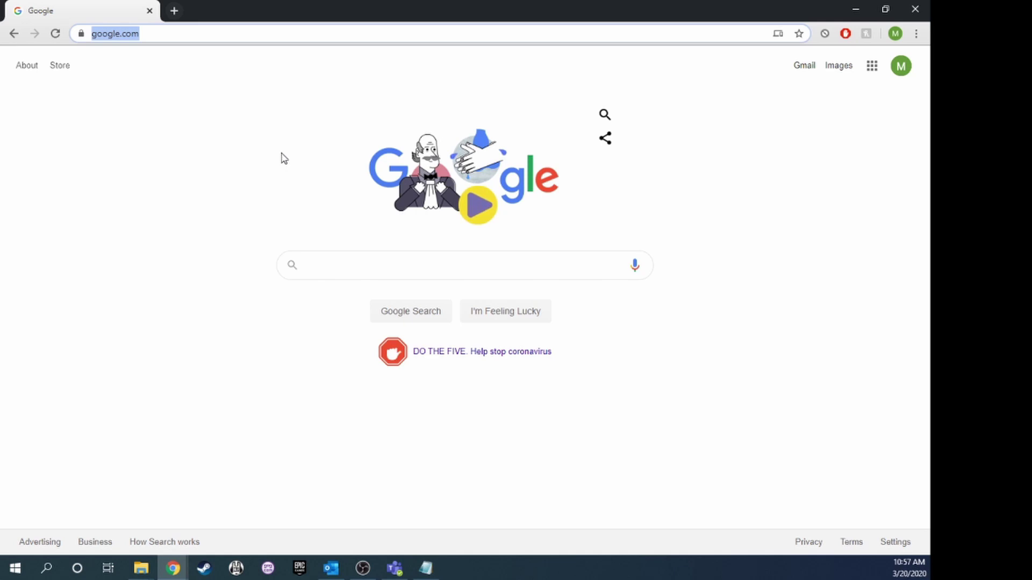
type("che")
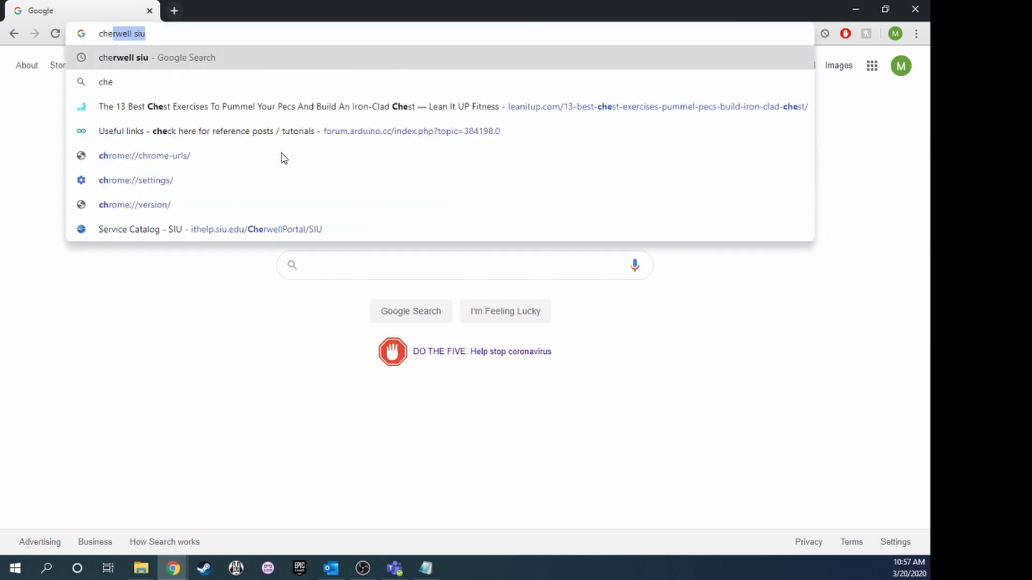
type("rwell")
key("Return")
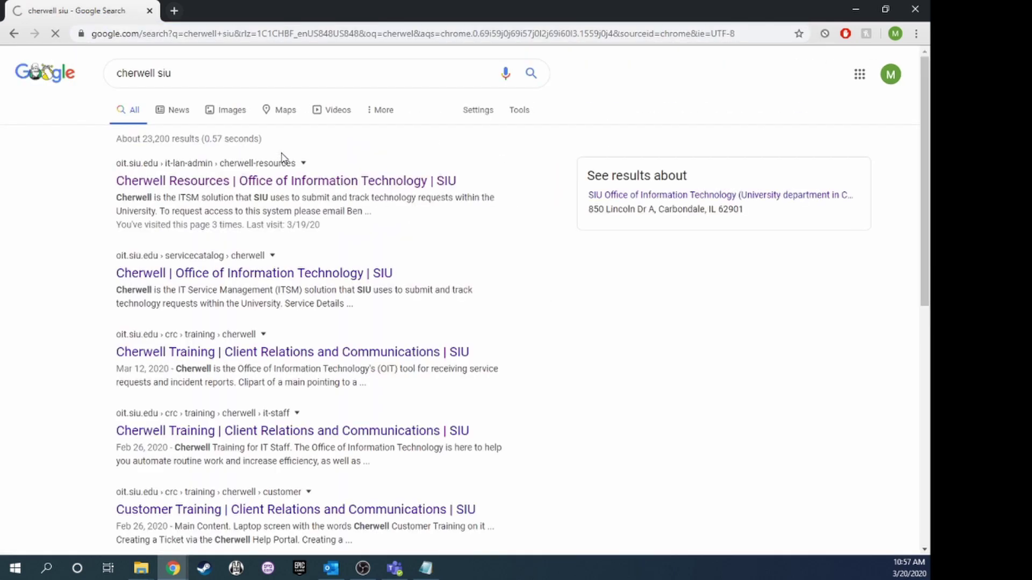
left_click(318, 184)
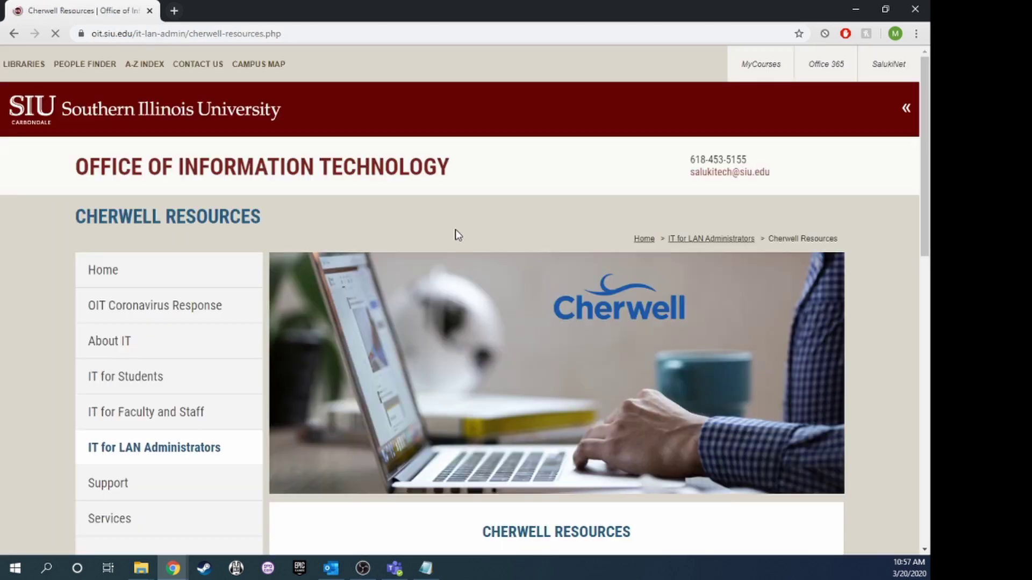
Open the Cherwell customer portal and sign in with your SIU email and password.
scroll(511, 273, "down", 7)
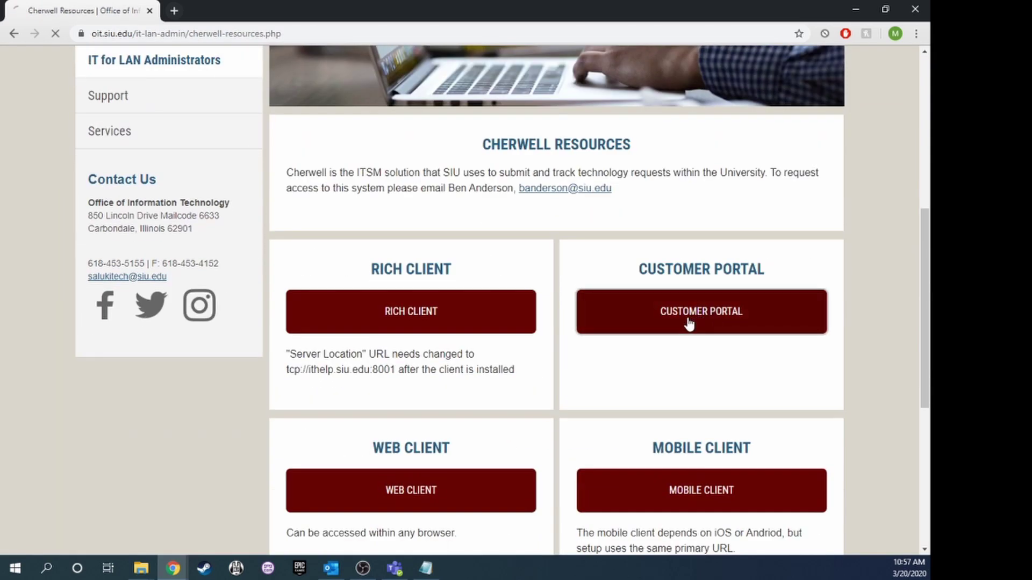
left_click(689, 323)
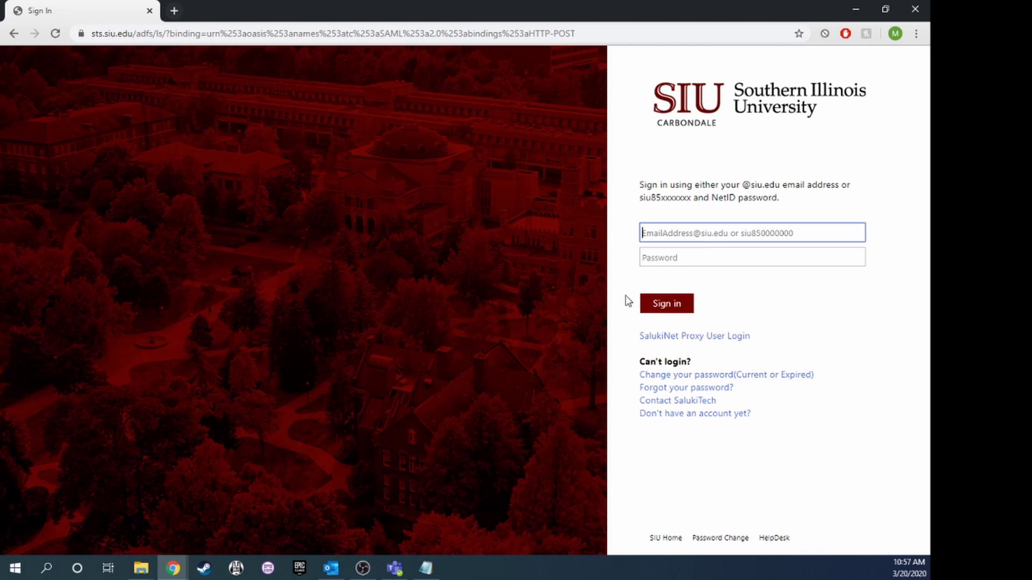
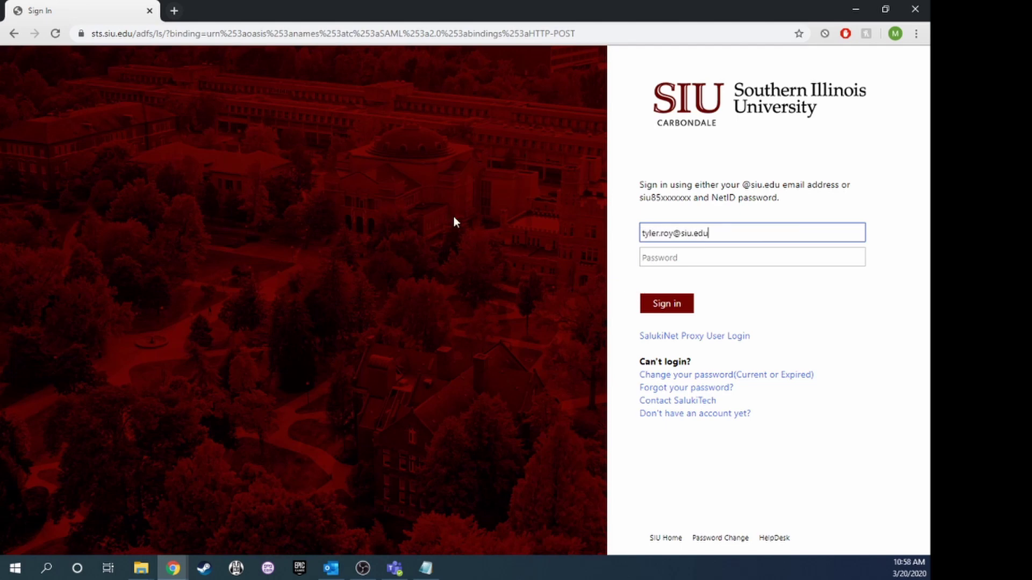
key("Tab")
type("*")
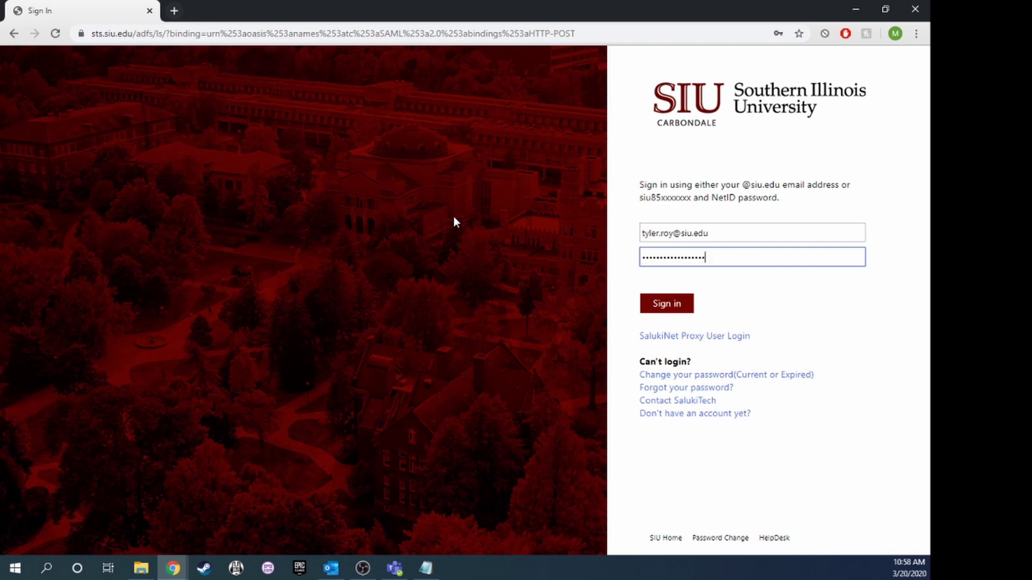
key("Return")
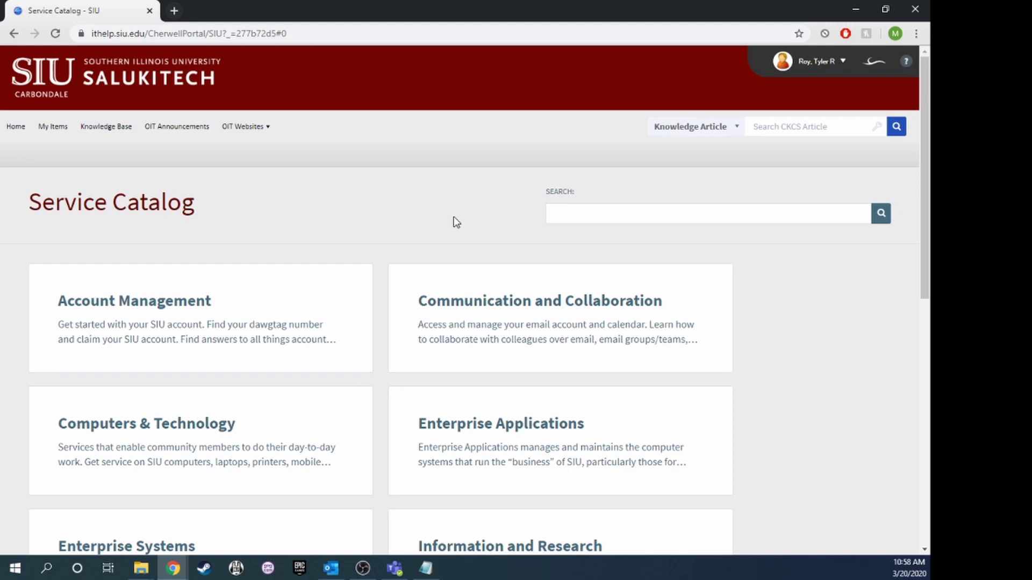
Search the Service Catalog for 'Request VPN' and open Request VPN Access.
left_click(616, 212)
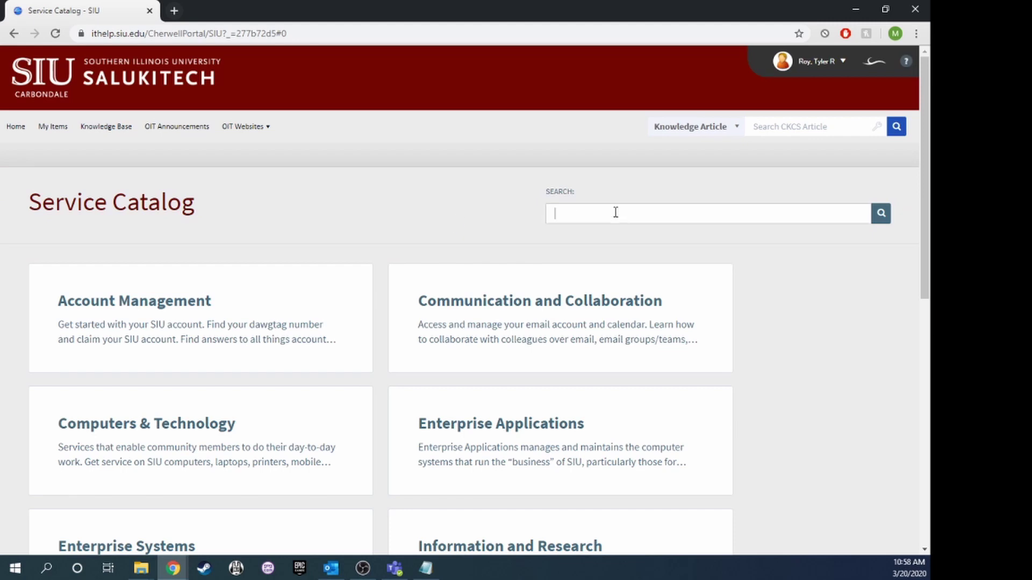
type("Reque")
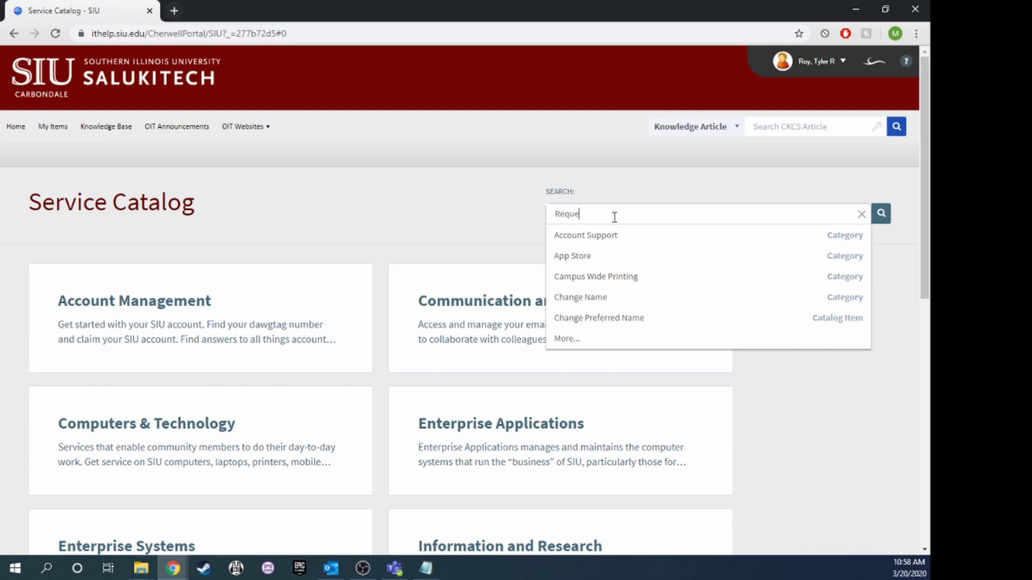
type("st VPN")
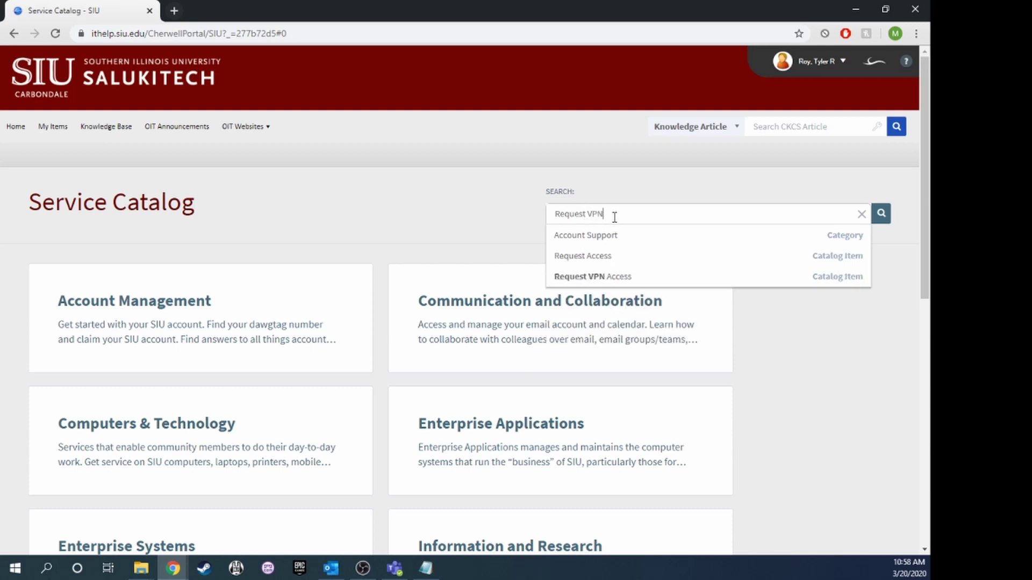
left_click(619, 276)
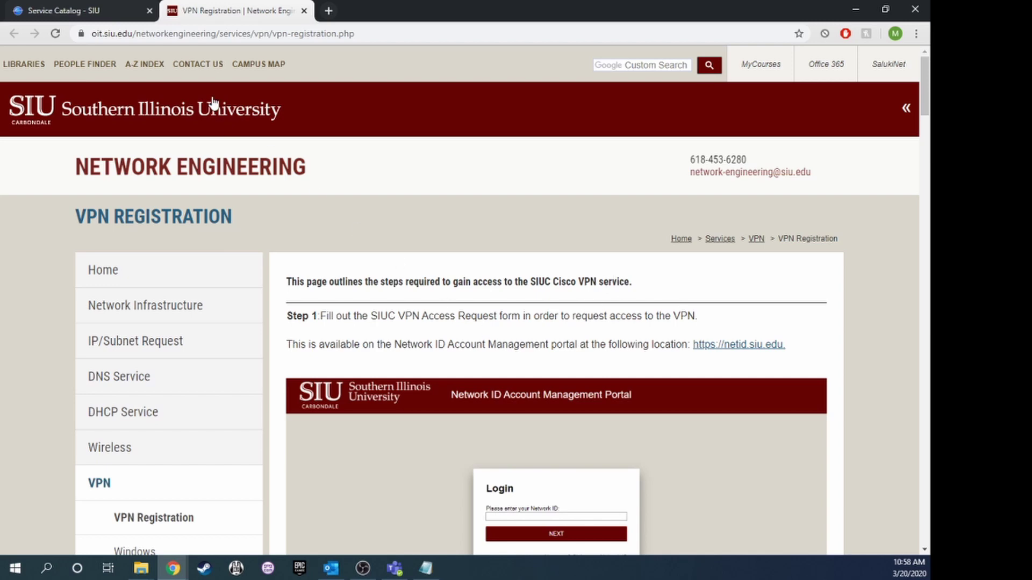
Close the Service Catalog tab and review the VPN Registration page.
left_click(148, 11)
scroll(407, 249, "down", 1)
scroll(406, 249, "down", 3)
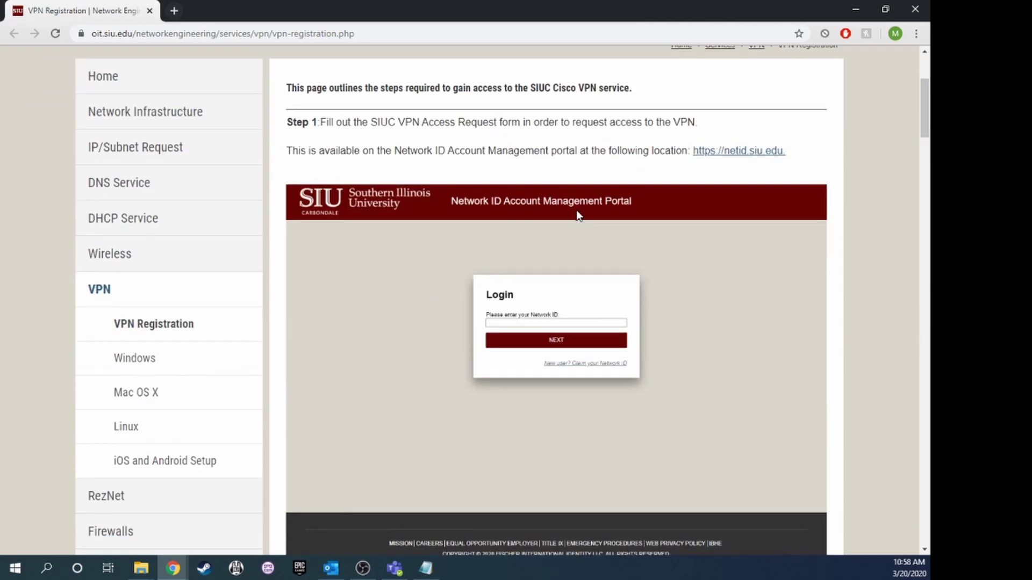
scroll(415, 201, "up", 2)
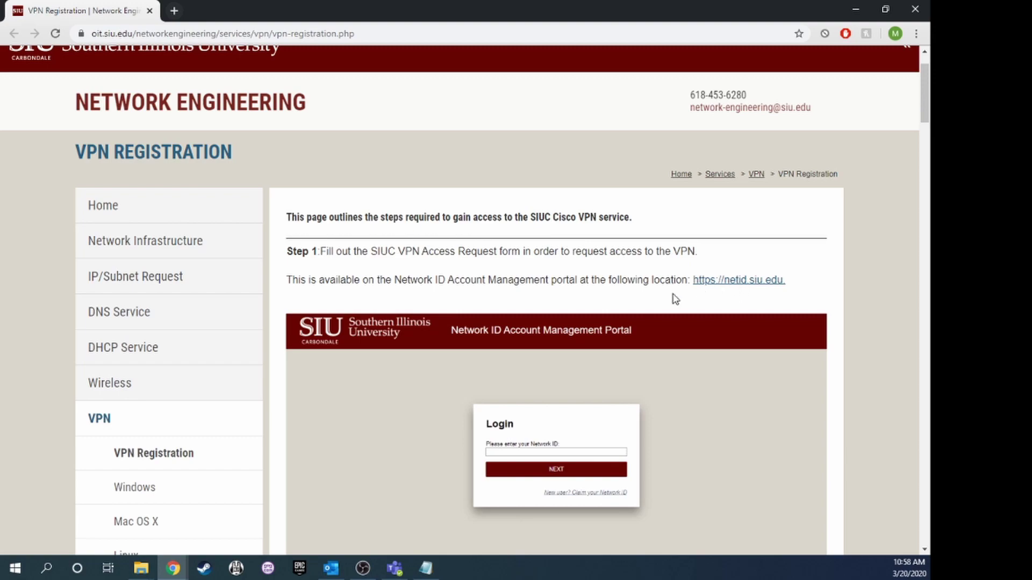
Sign in to the Network ID portal at netid.siu.edu and view the REQUESTS list.
left_click(173, 10)
type("ne")
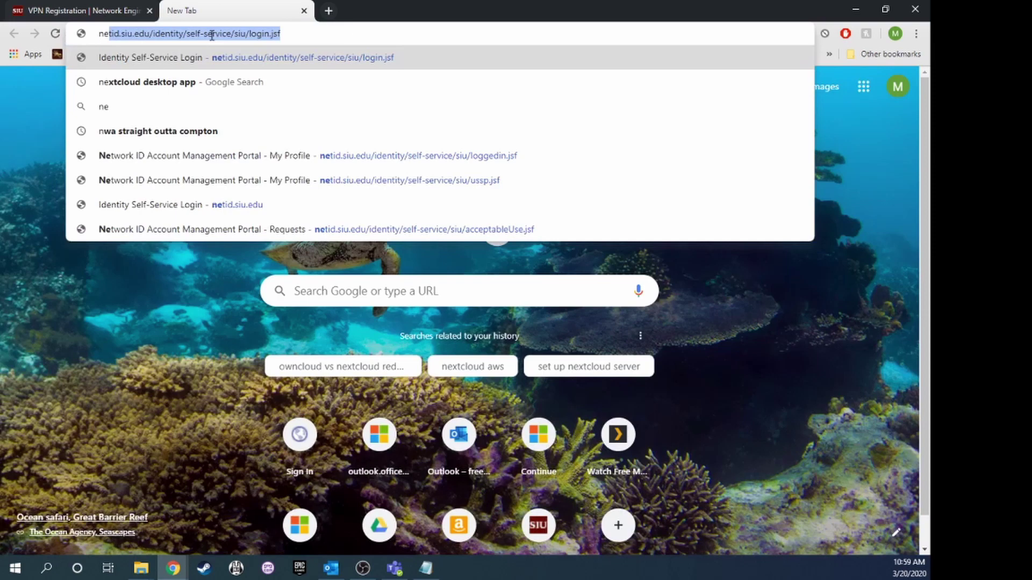
type("tid.siu.edu")
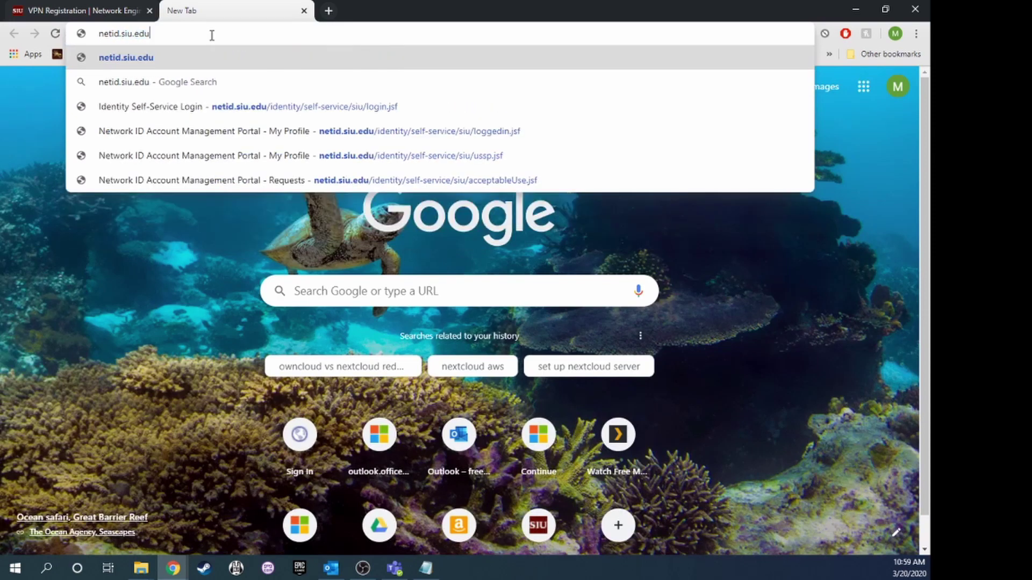
key("Return")
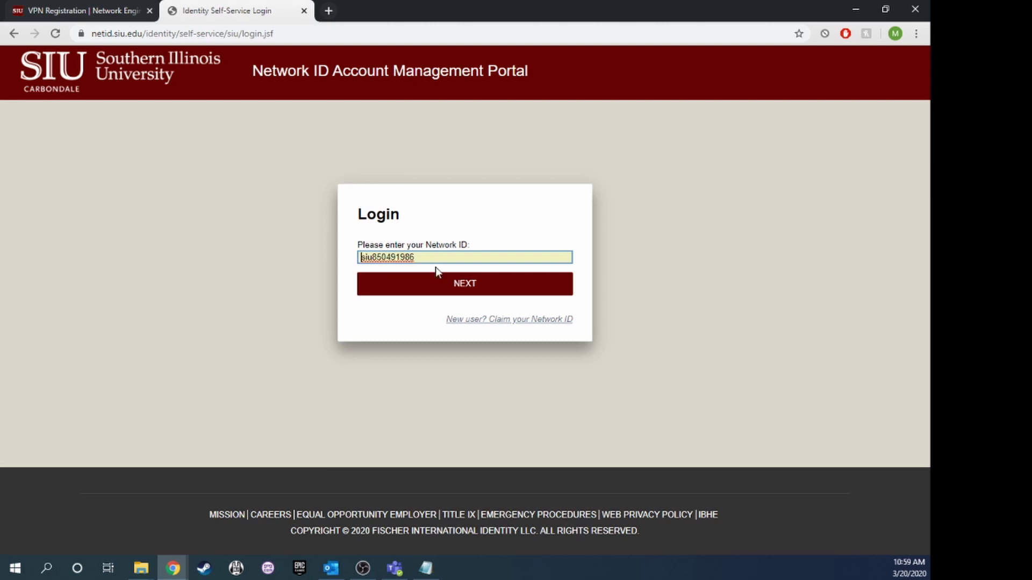
left_click(469, 289)
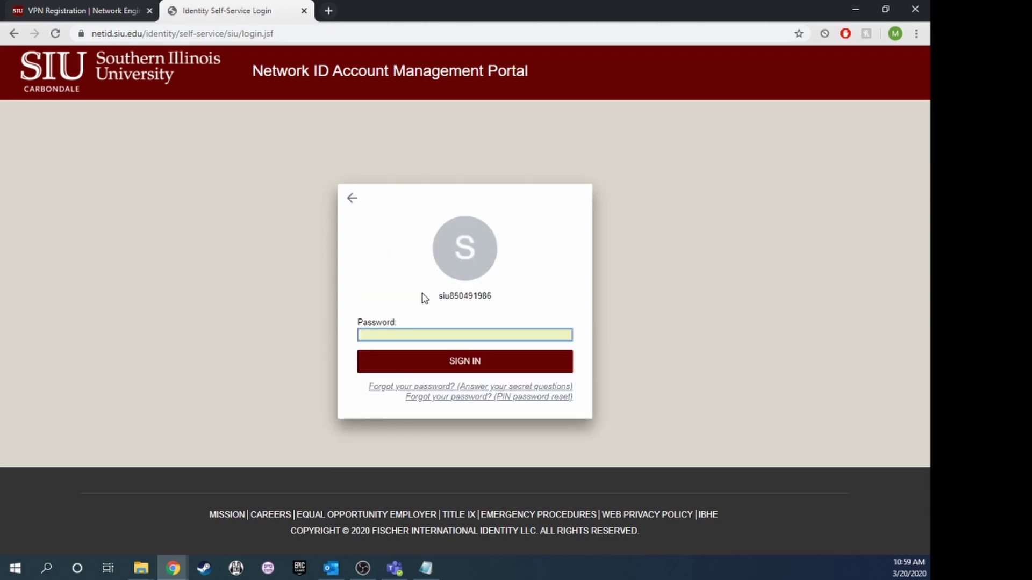
type("*")
key("Return")
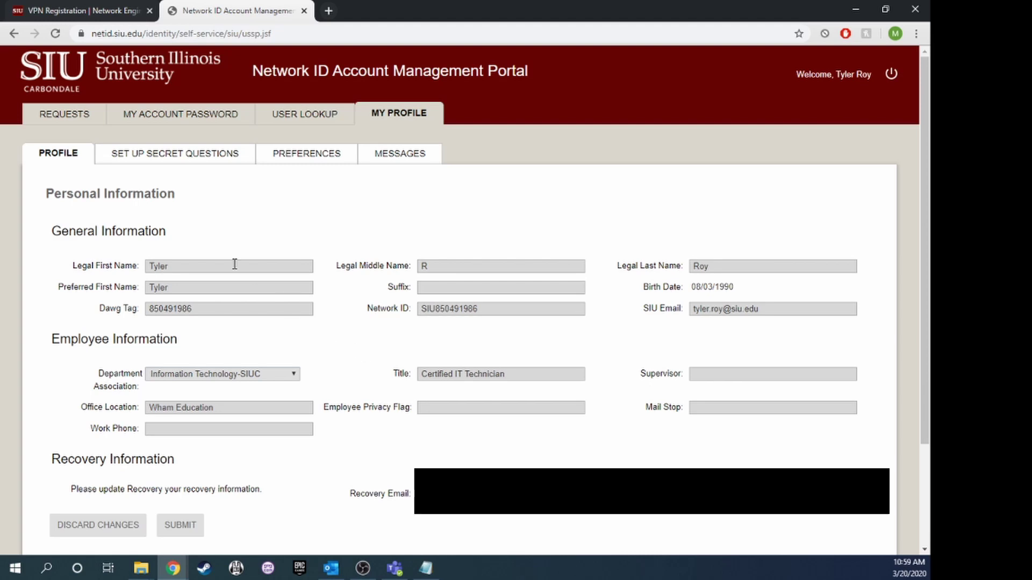
left_click(61, 121)
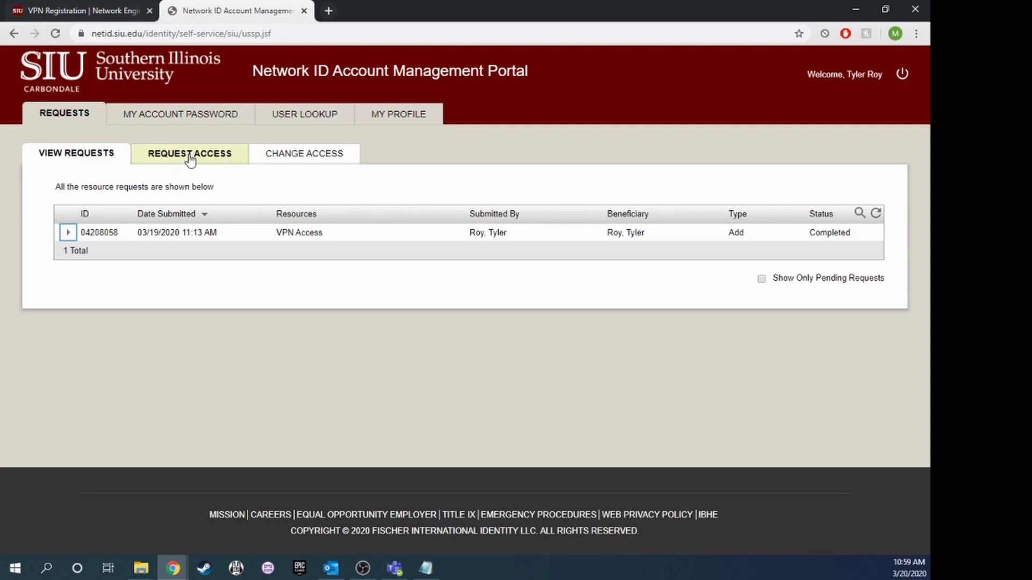
Start a new request for yourself with VPN as default resource and VPN Access selected.
left_click(173, 157)
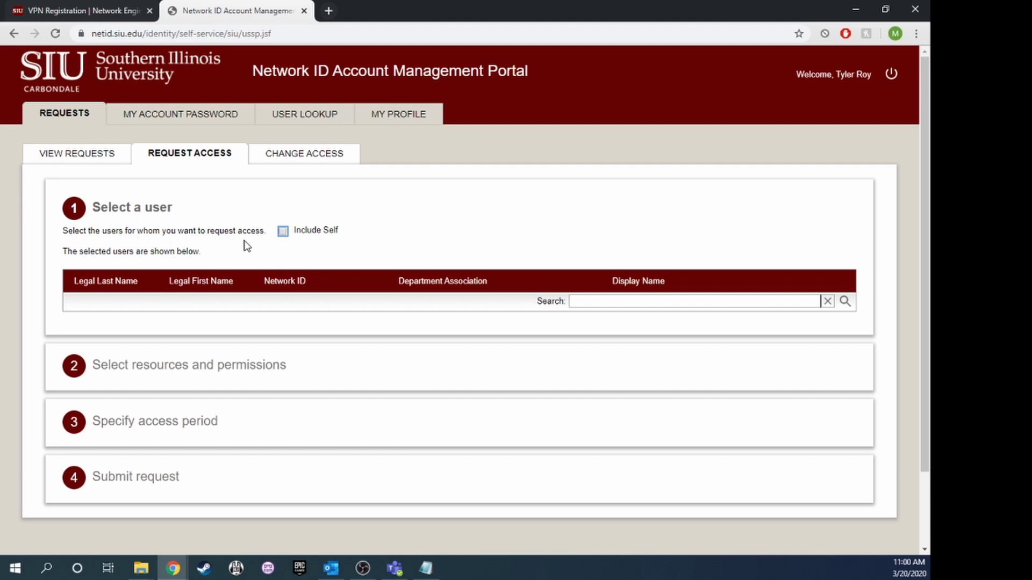
left_click(283, 232)
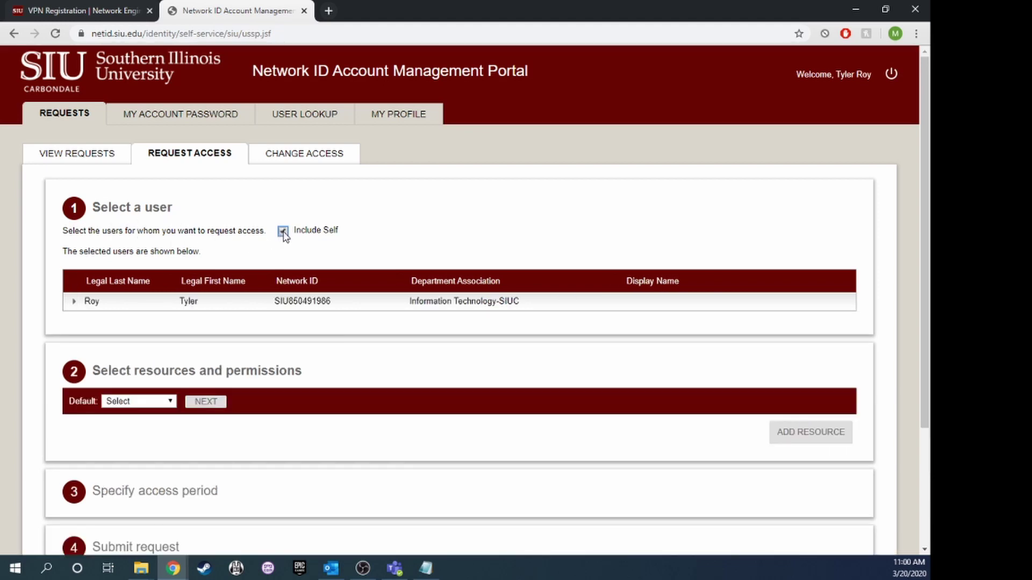
scroll(253, 260, "down", 3)
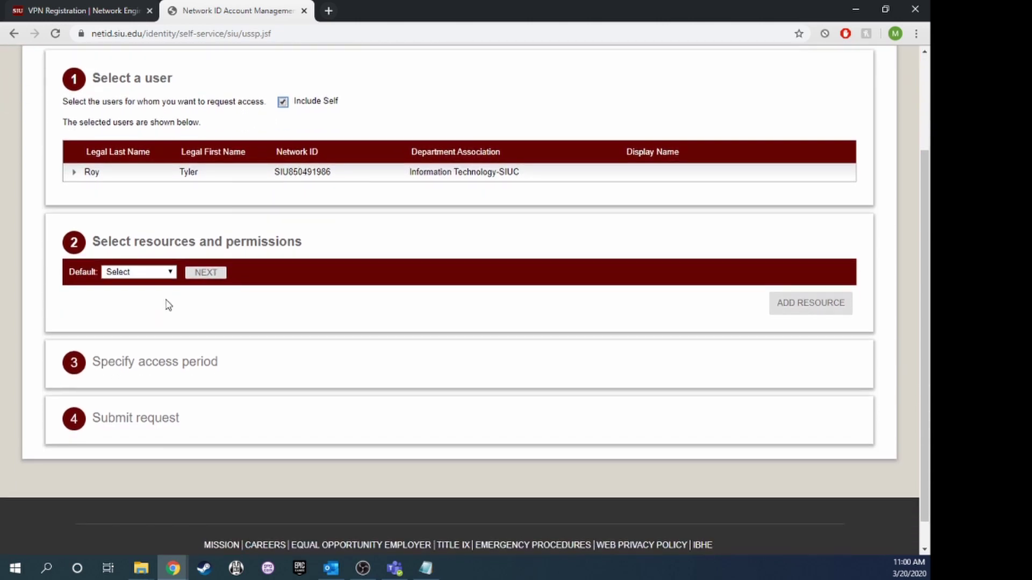
left_click(172, 274)
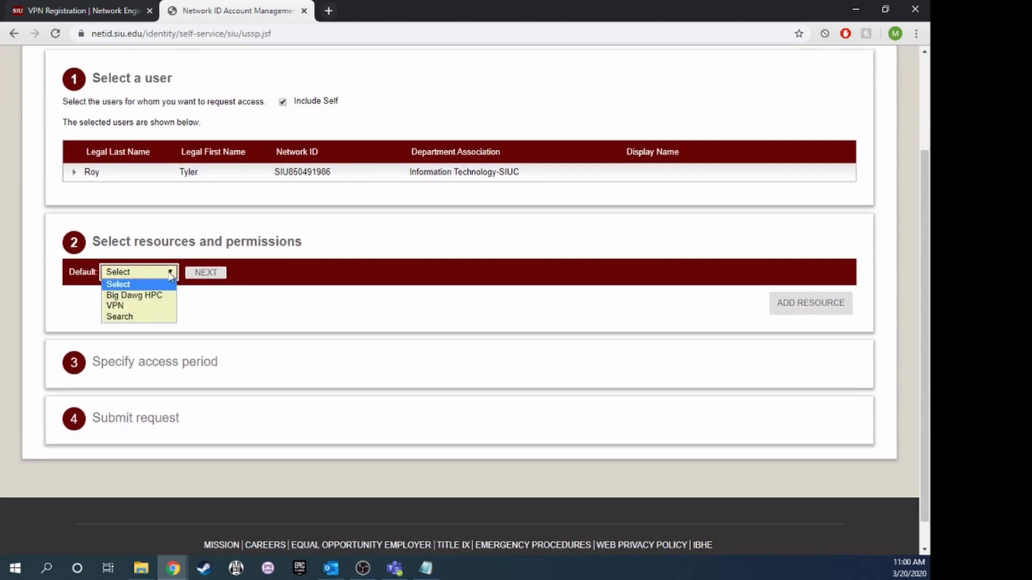
left_click(126, 304)
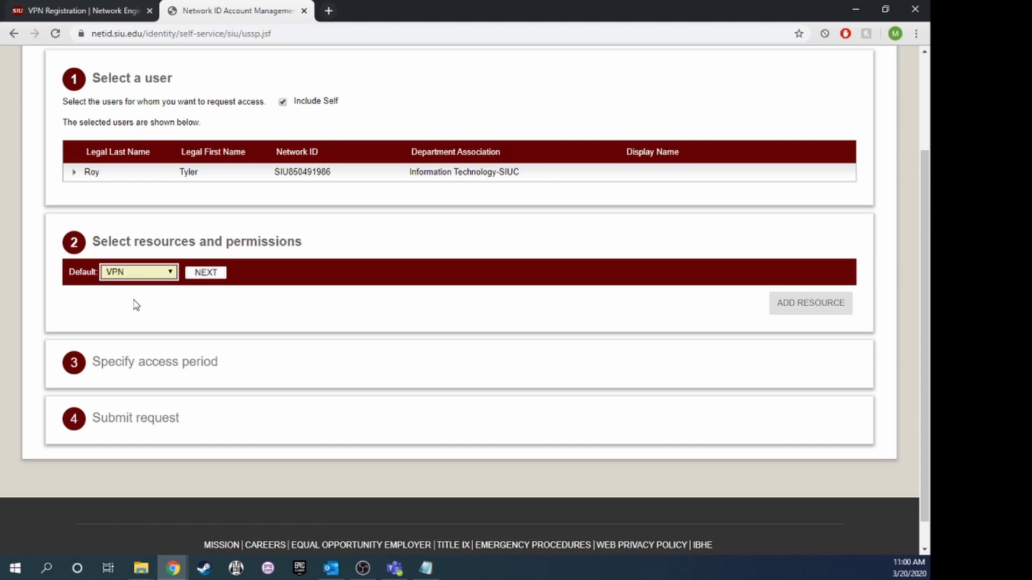
left_click(210, 274)
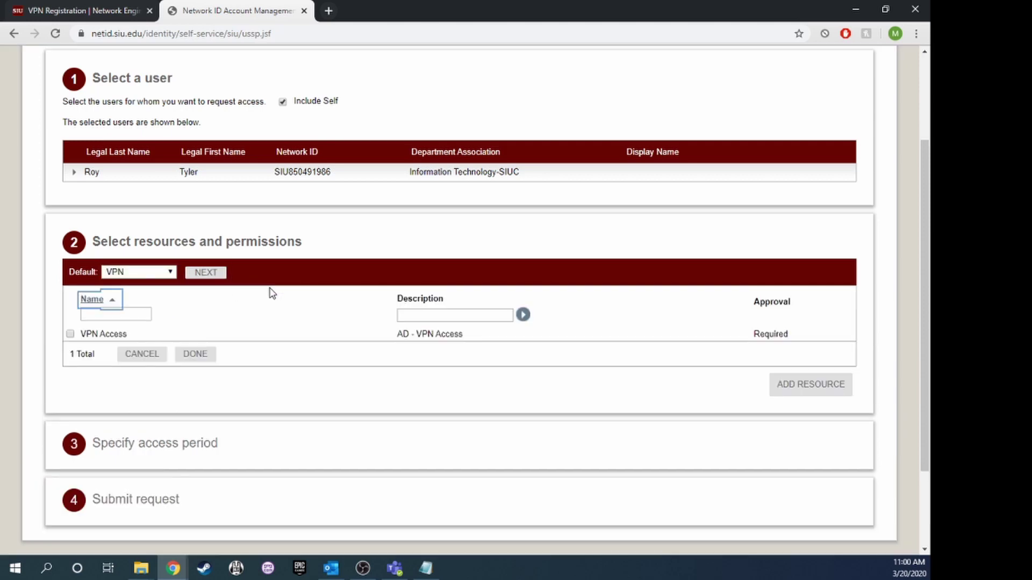
scroll(263, 309, "down", 2)
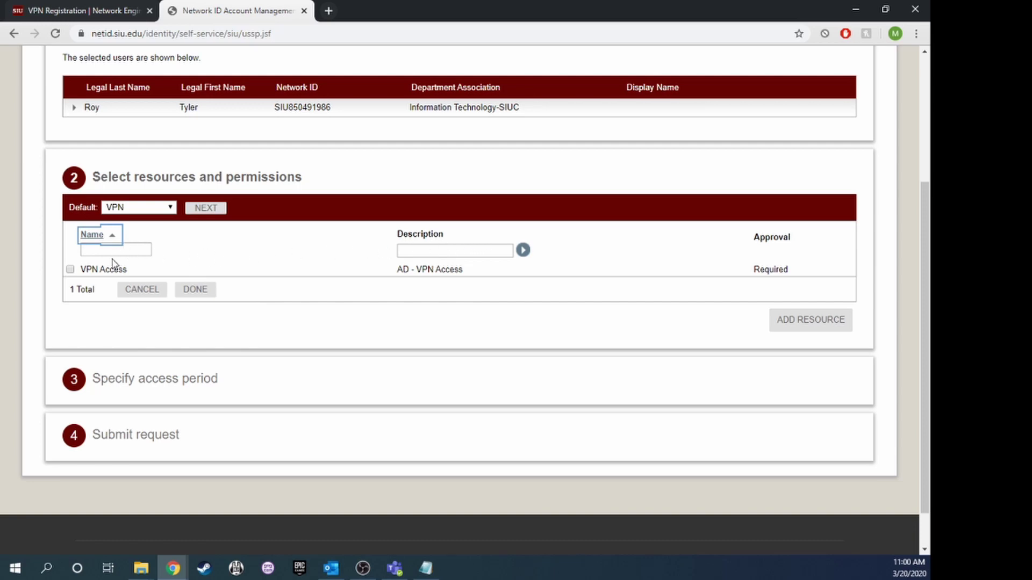
left_click(70, 270)
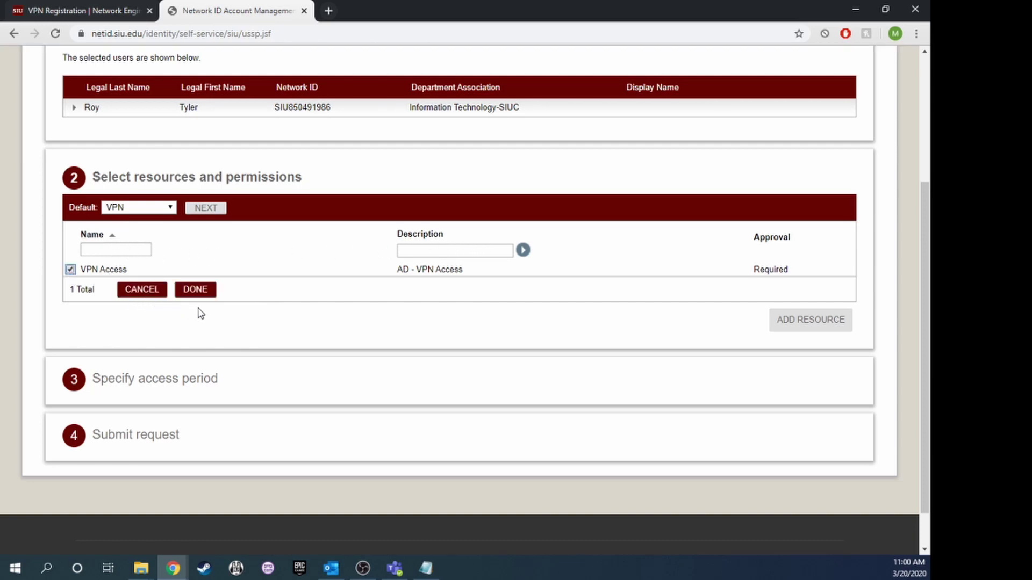
left_click(196, 291)
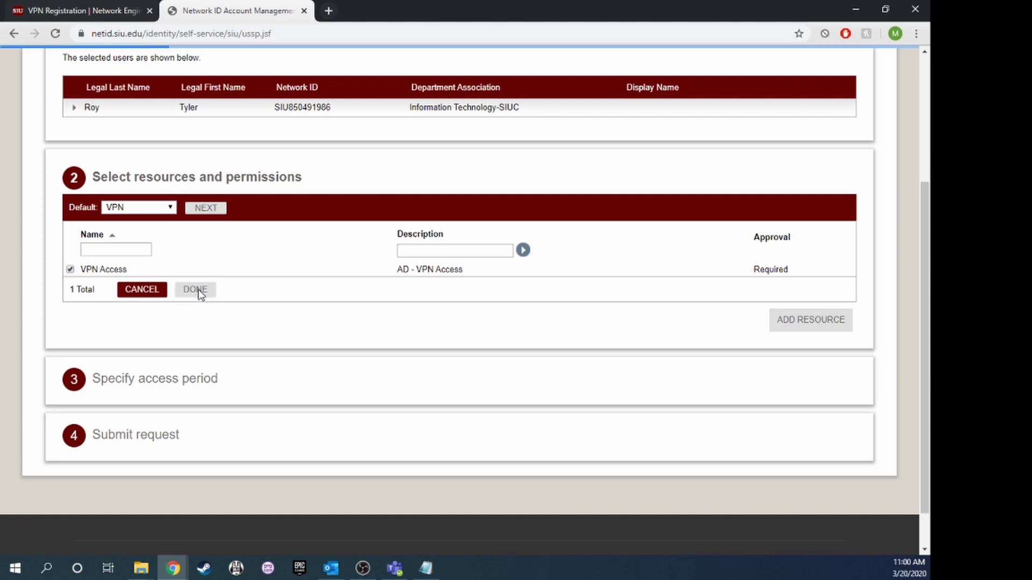
scroll(210, 306, "down", 3)
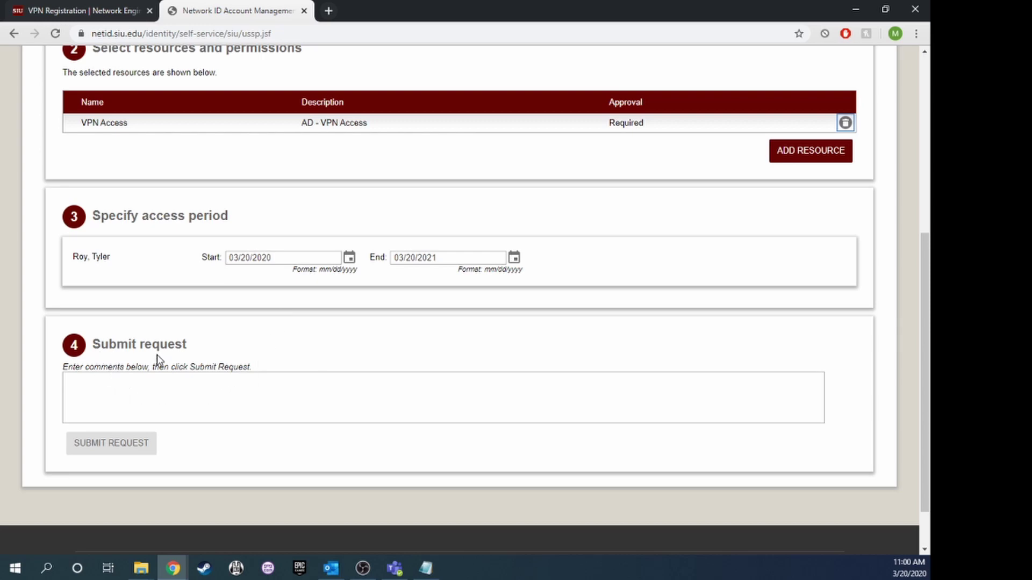
Enter the request comment 'Remote work due to school shut down'.
left_click(124, 390)
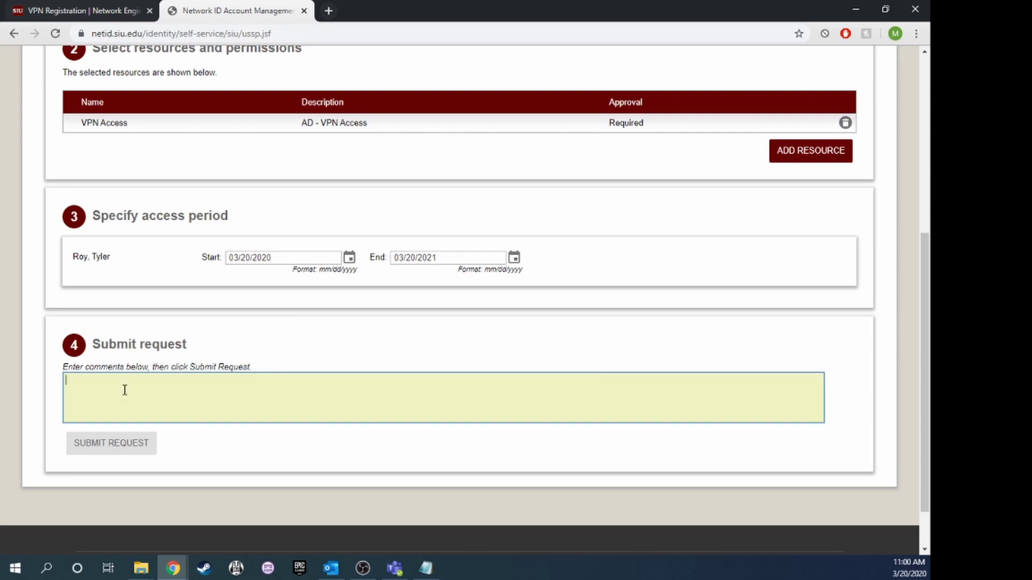
type("Remote")
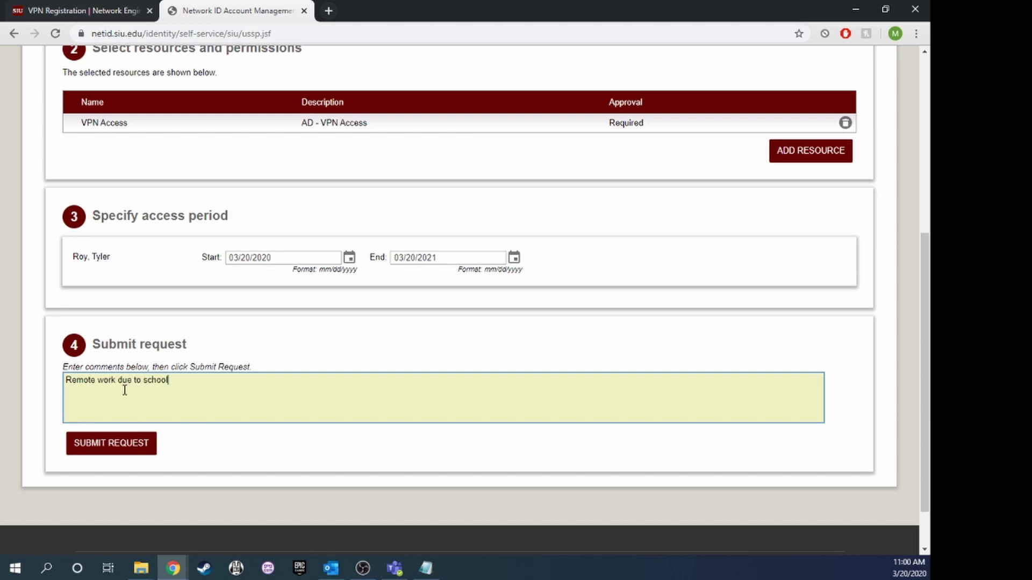
type("work due to school shut down")
left_click(197, 449)
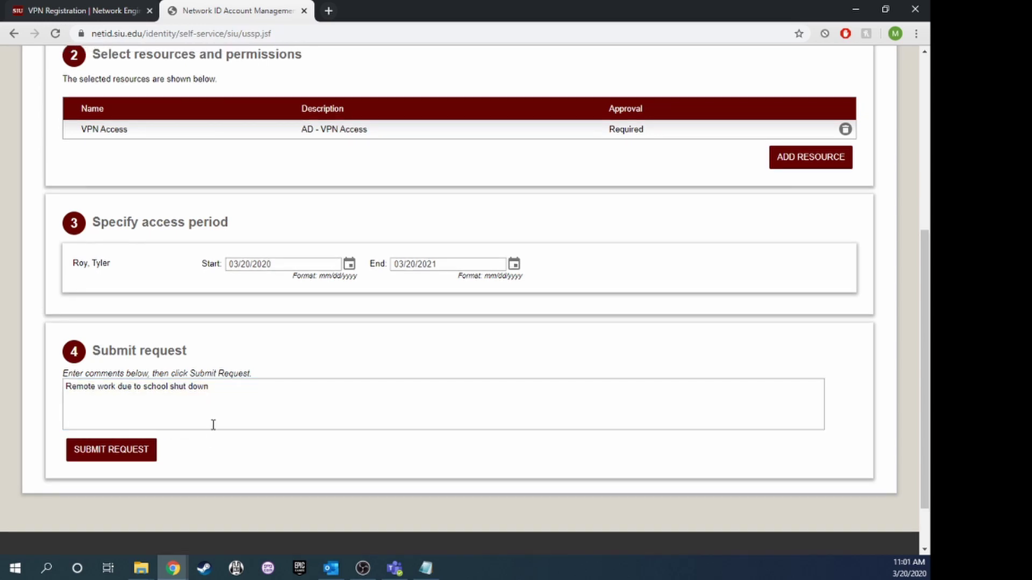
Abandon the new request, confirm the VPN Access request is Completed, and sign out.
scroll(223, 420, "up", 6)
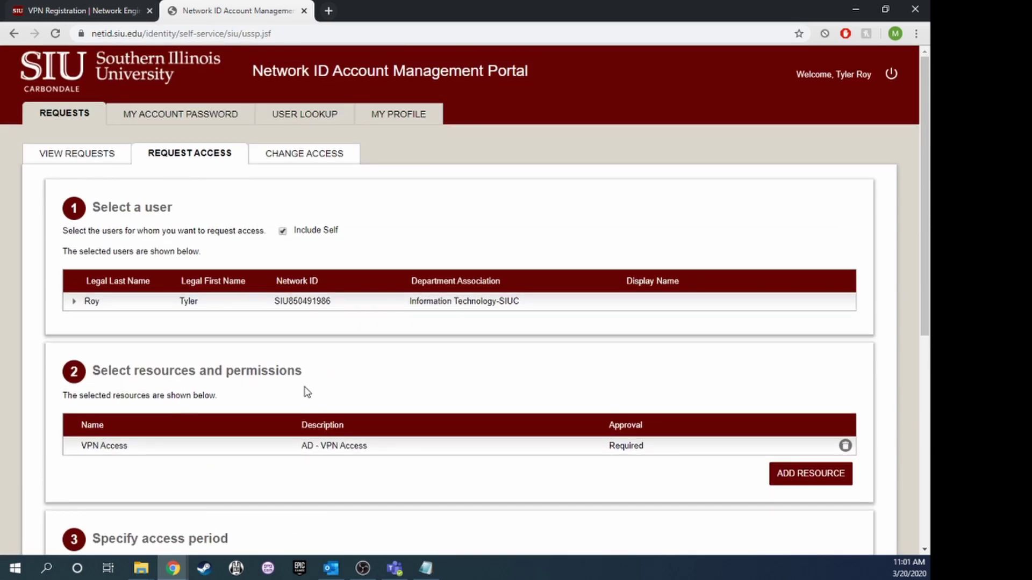
left_click(80, 159)
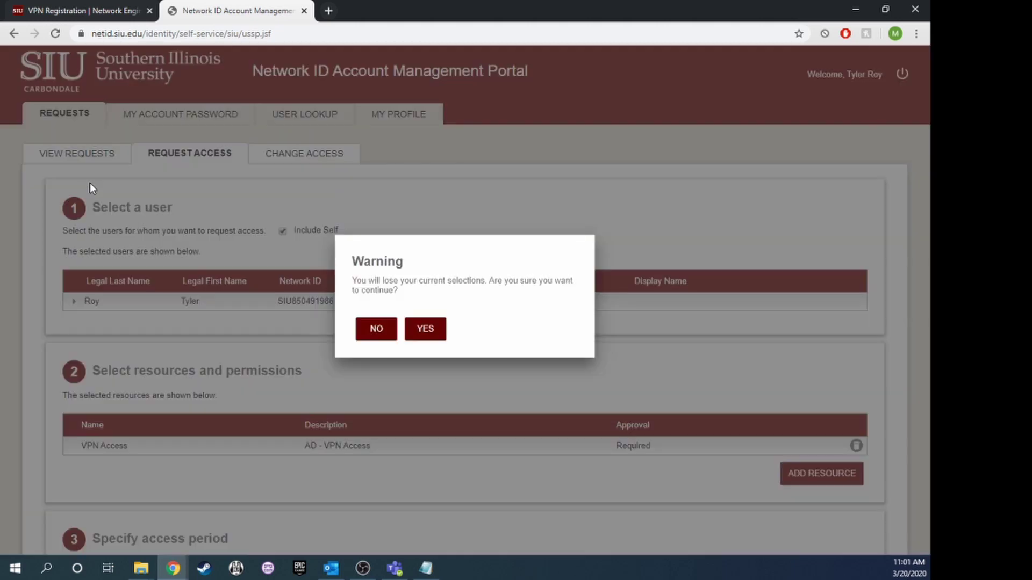
left_click(373, 340)
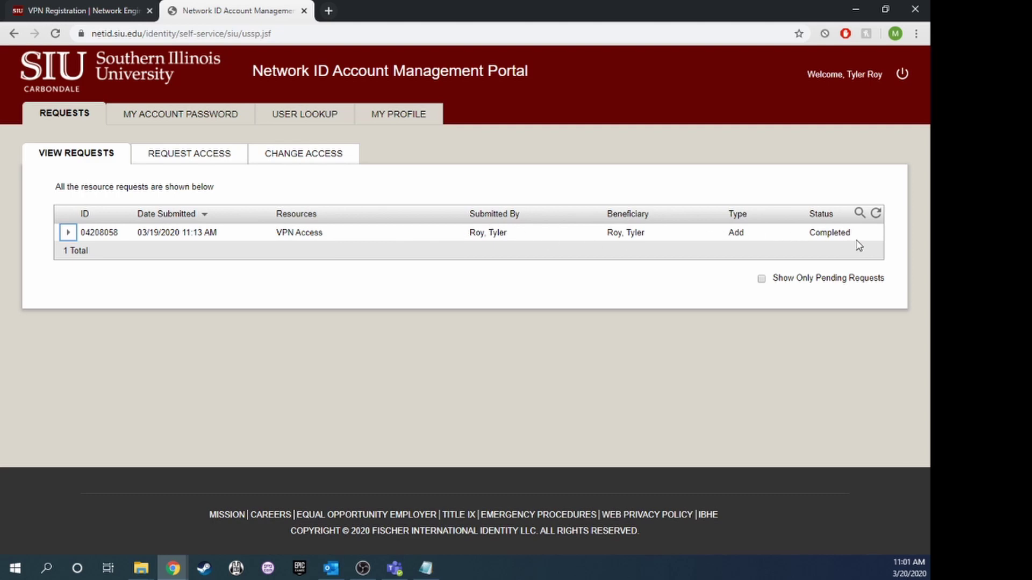
left_click_drag(857, 236, 809, 234)
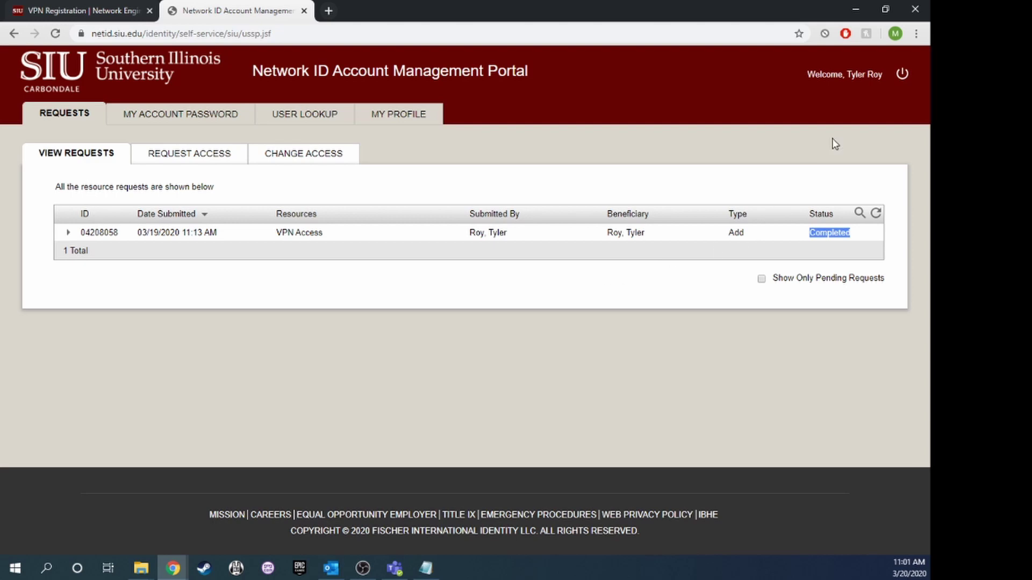
left_click(865, 110)
left_click(900, 75)
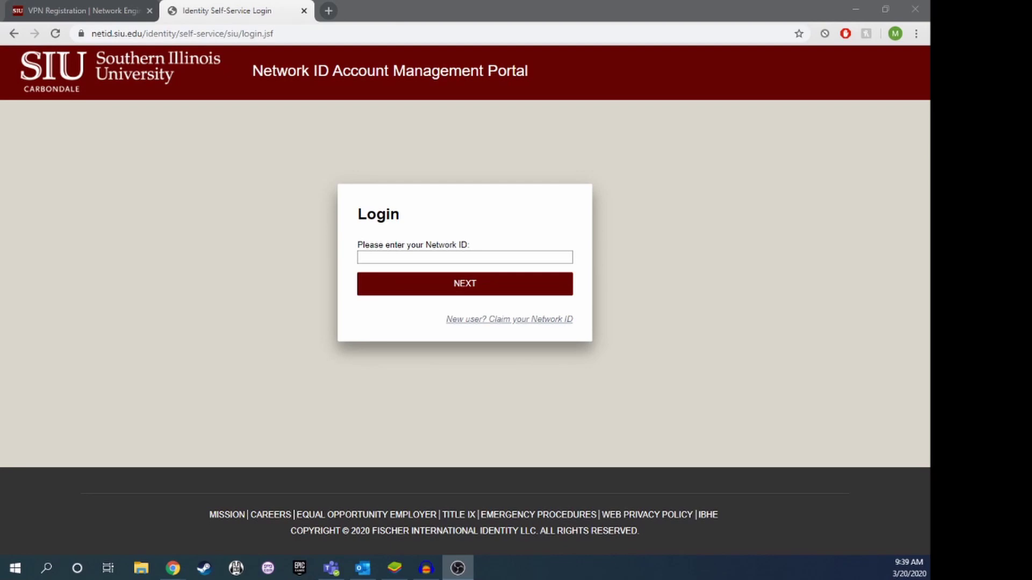
Sign back in with the saved Network ID and password, then bring up the Play Store.
left_click(454, 259)
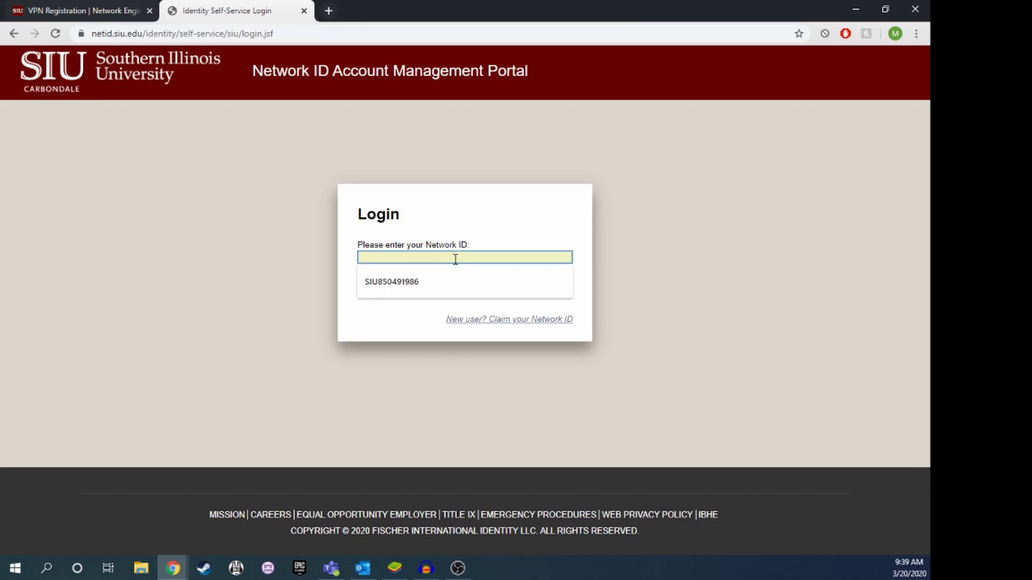
left_click(417, 278)
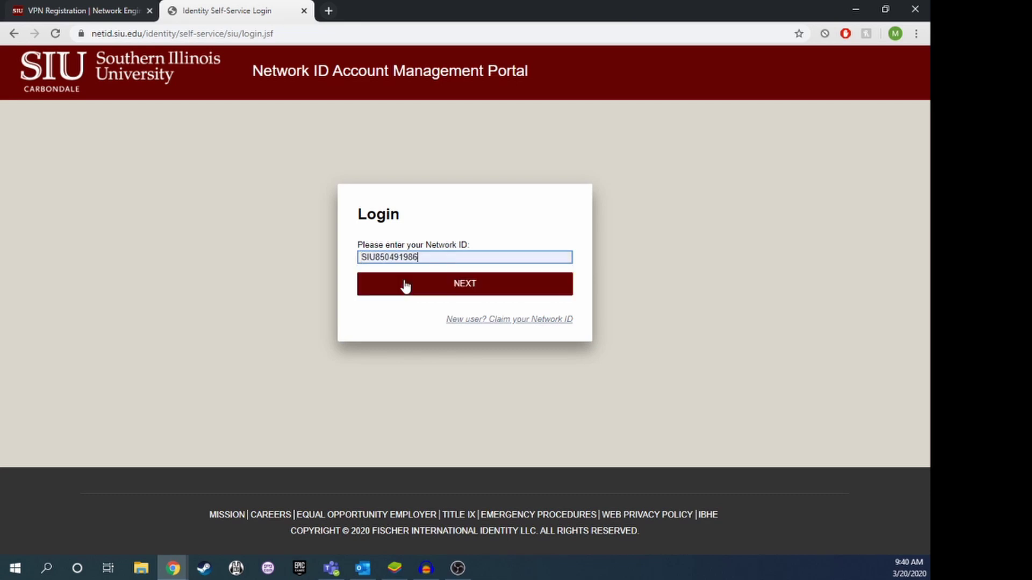
left_click(462, 292)
left_click(466, 287)
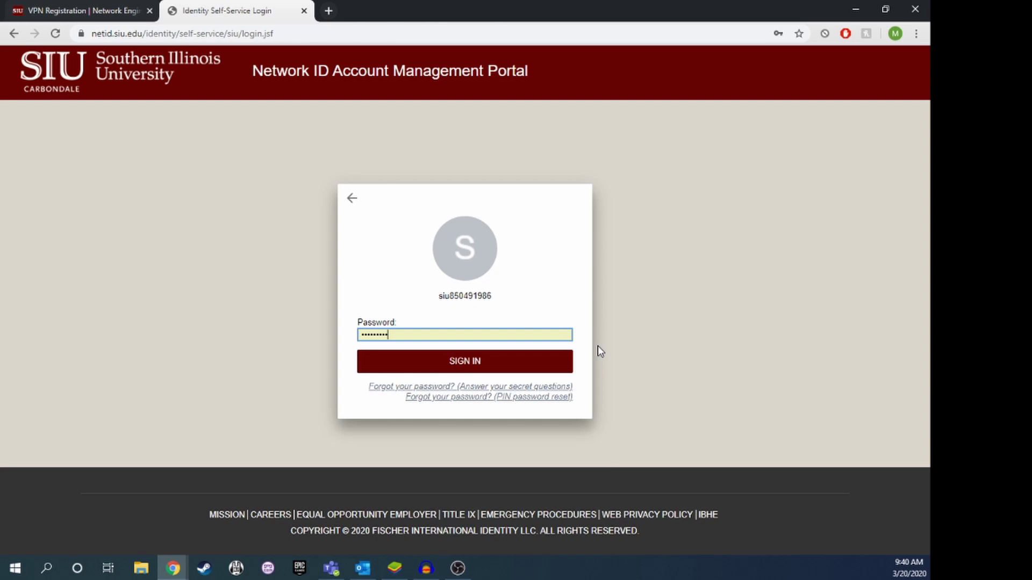
key("Return")
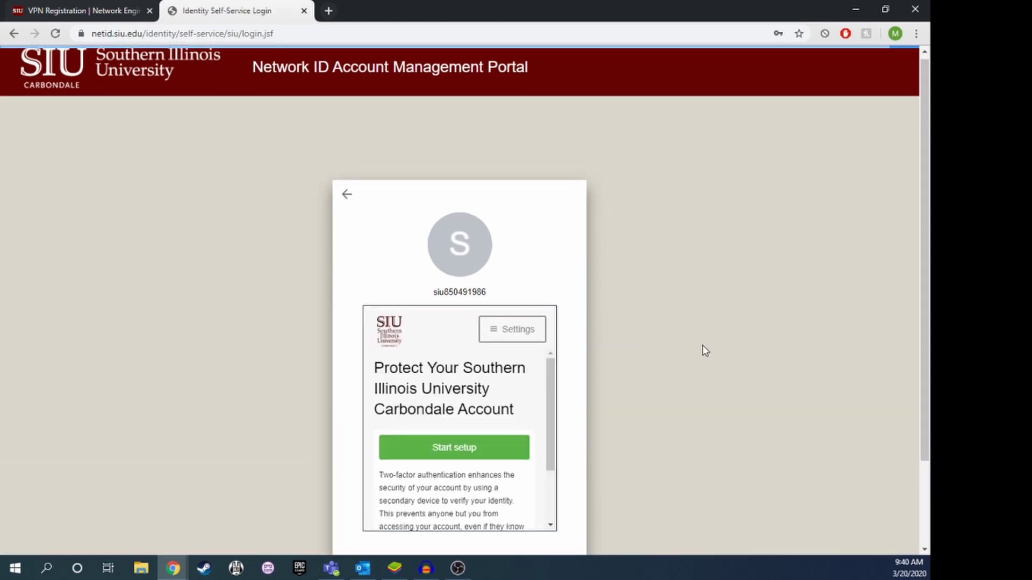
scroll(702, 347, "down", 2)
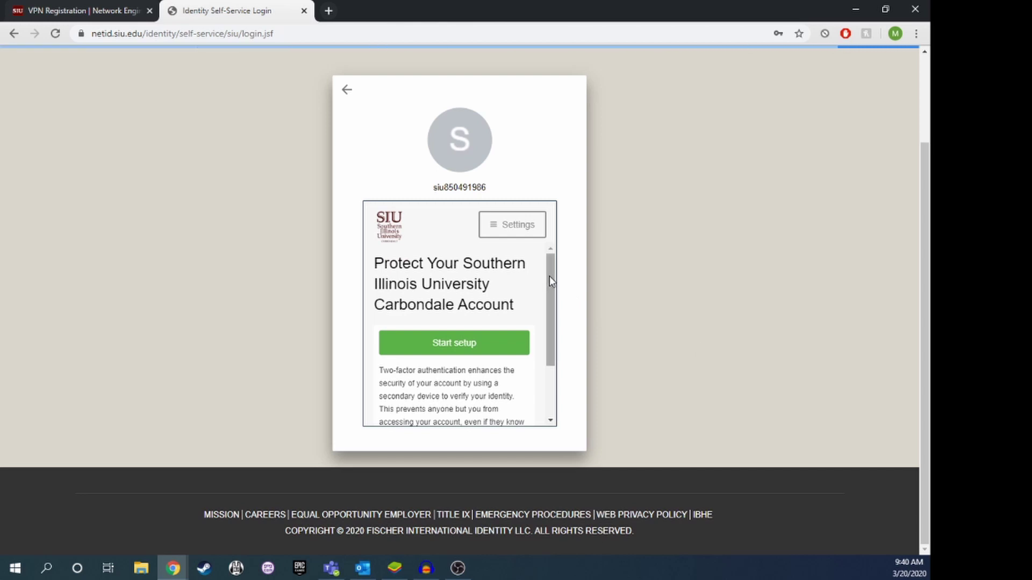
mouse_move(549, 276)
left_mouse_down()
mouse_move(547, 341)
mouse_move(547, 267)
left_mouse_up()
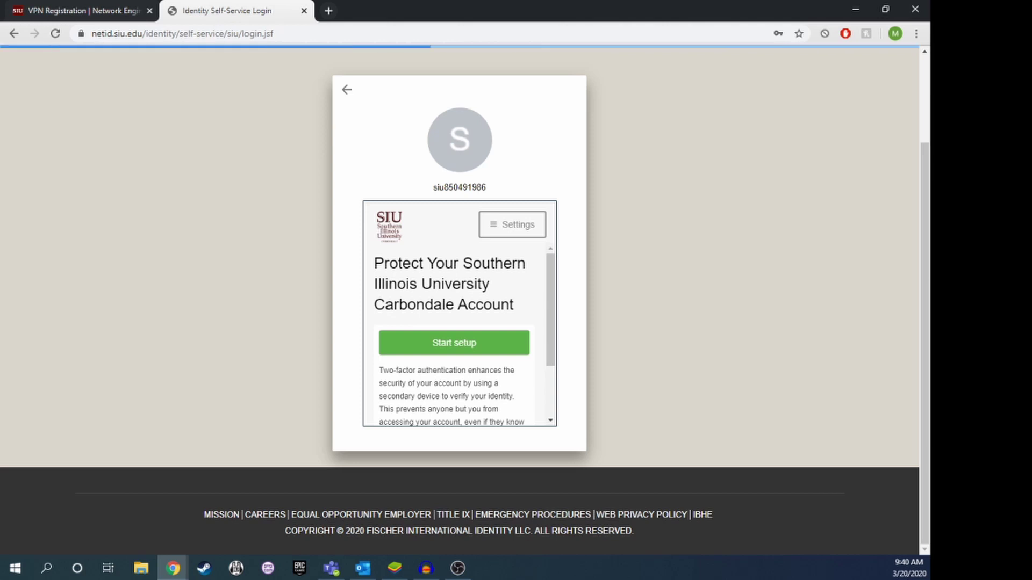
key("alt+Tab")
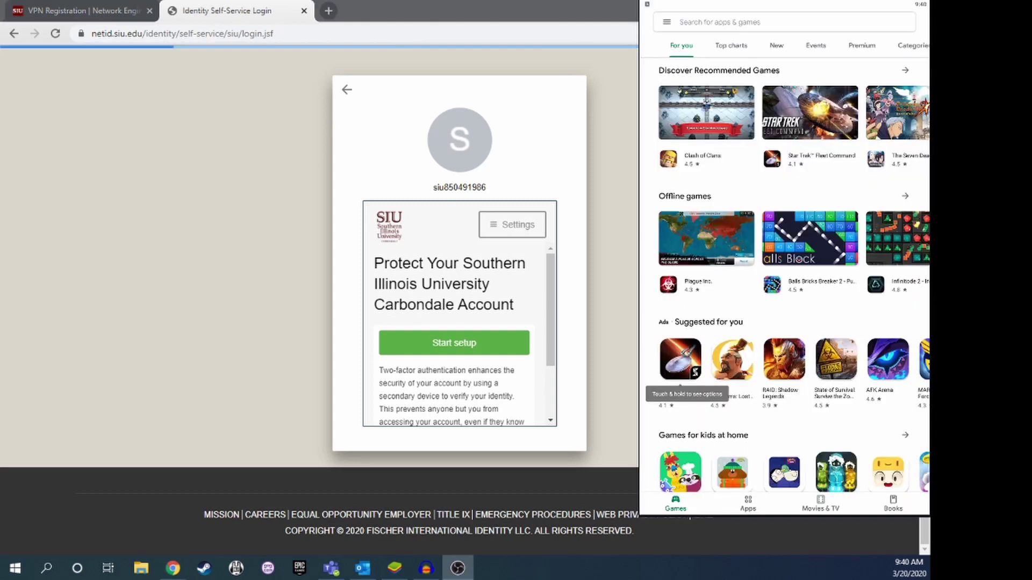
Search the Play Store for 'Duo' and install Duo Mobile.
left_click(754, 25)
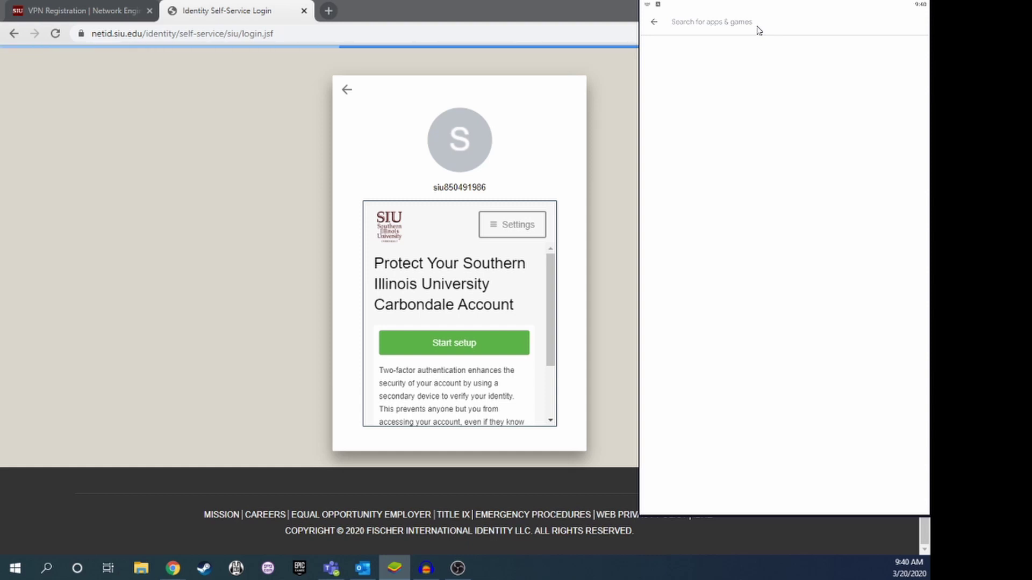
type("Duo")
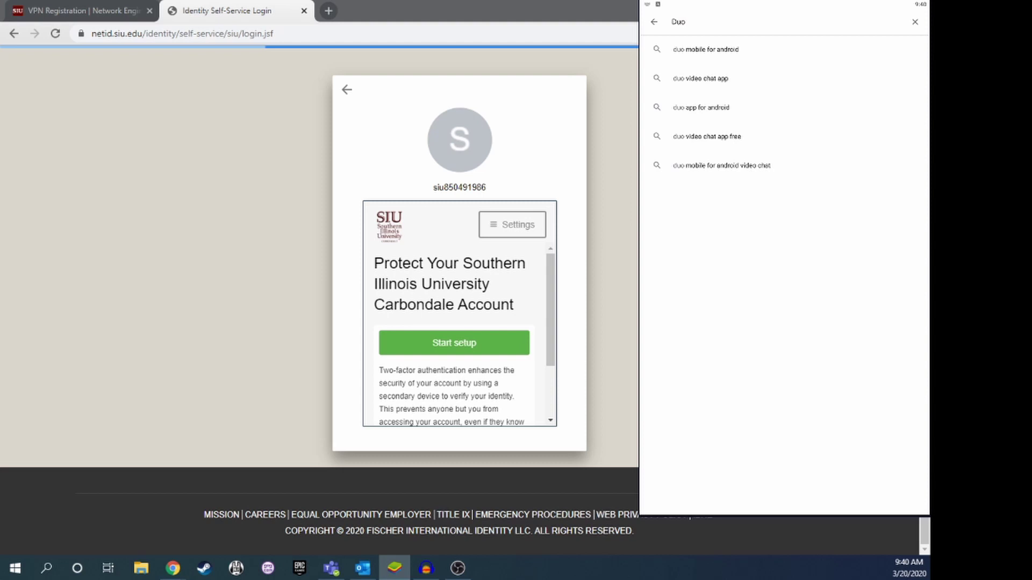
left_click(759, 32)
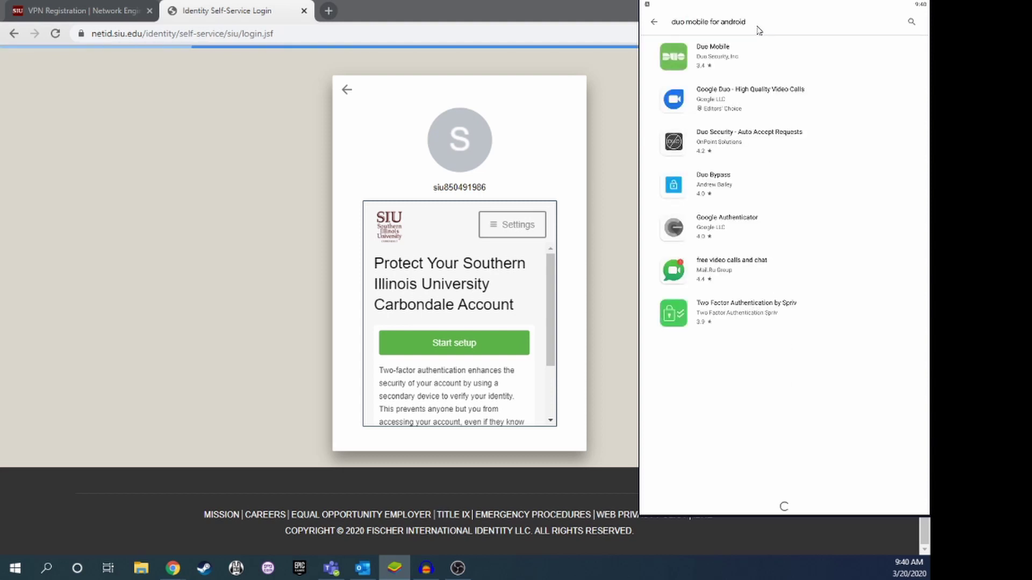
left_click(704, 57)
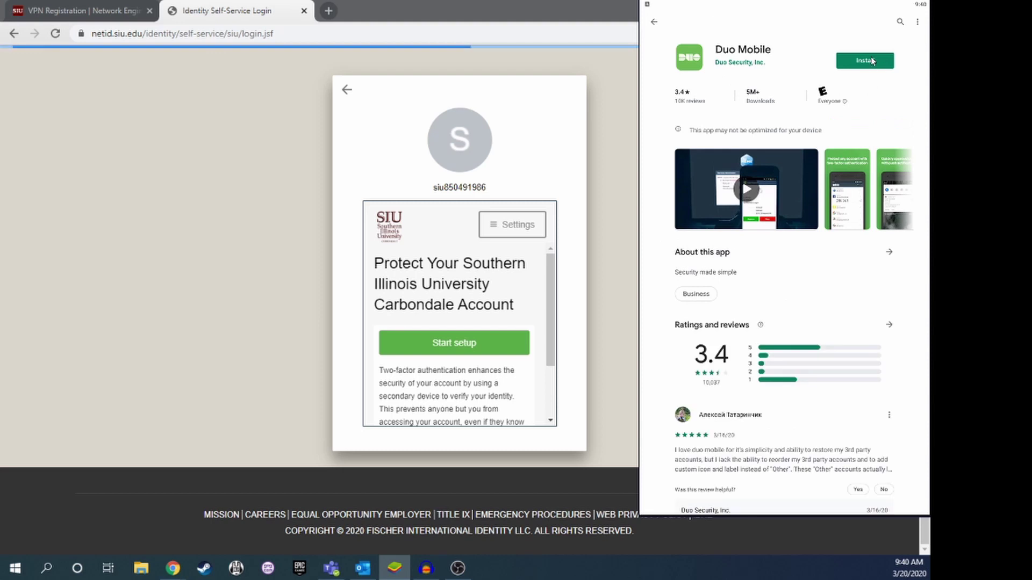
left_click(872, 61)
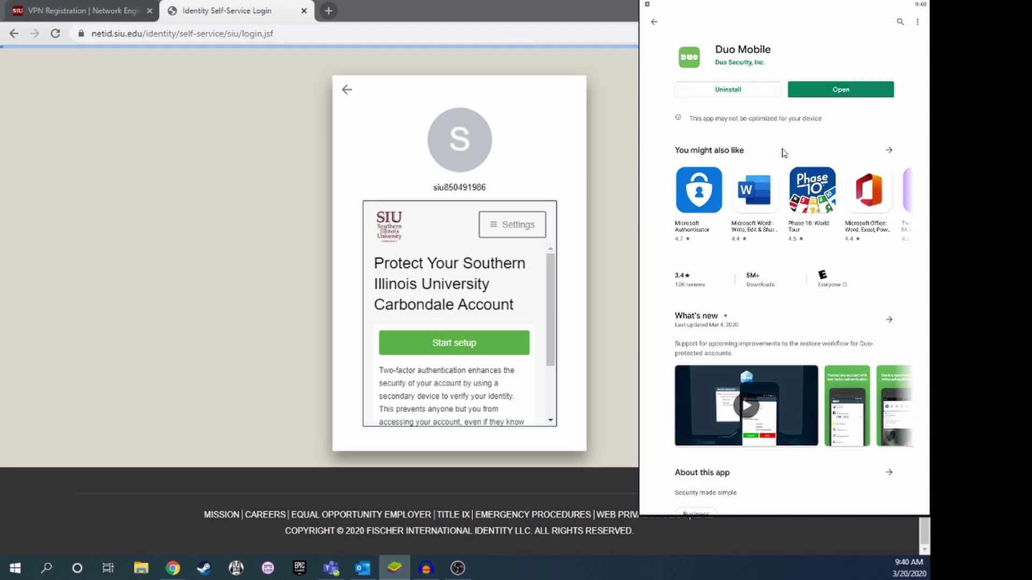
Launch Duo Mobile as a new user, allow camera access, then leave the phone window.
left_click(839, 92)
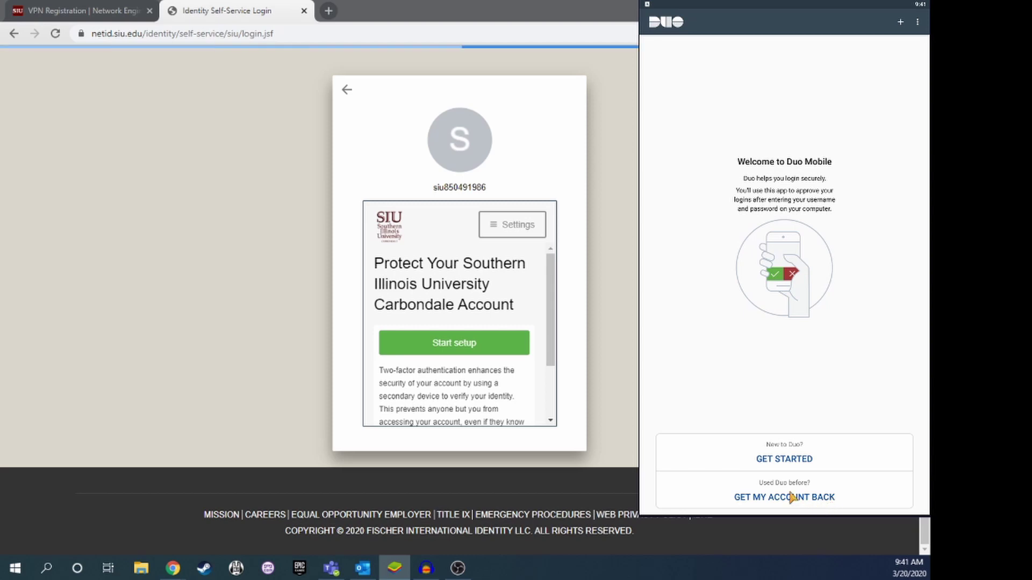
left_click(785, 462)
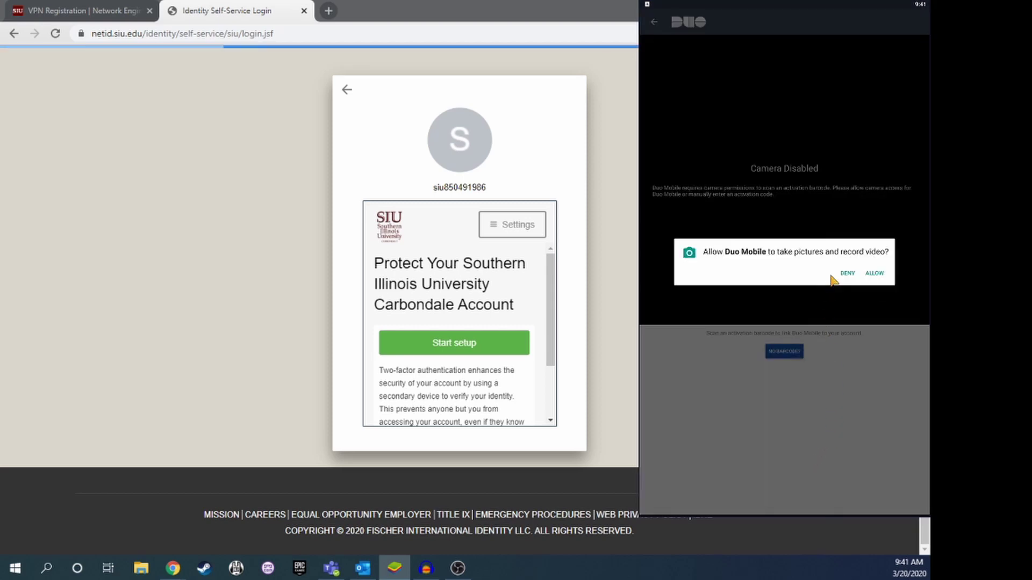
left_click(874, 274)
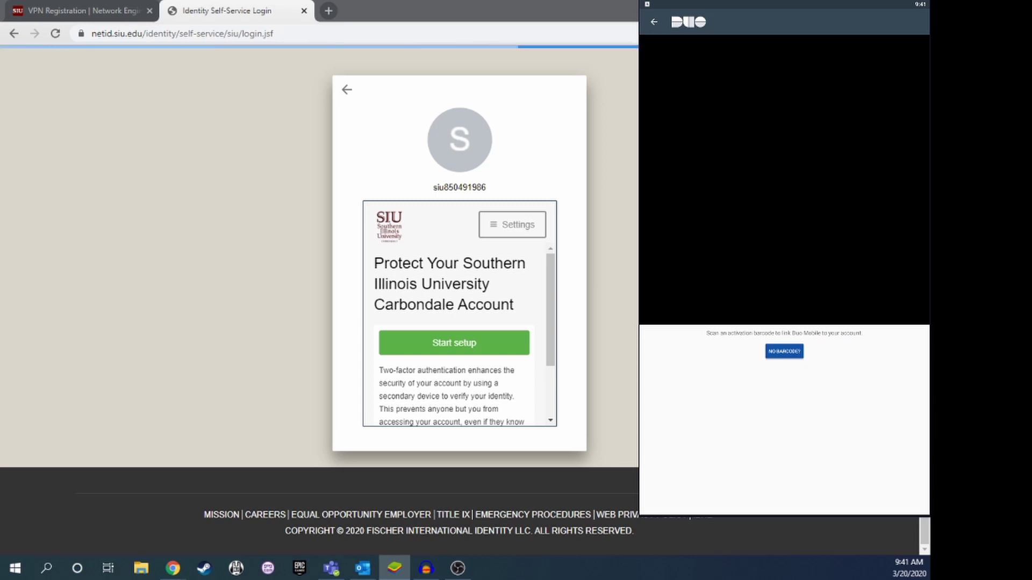
key("alt+Tab")
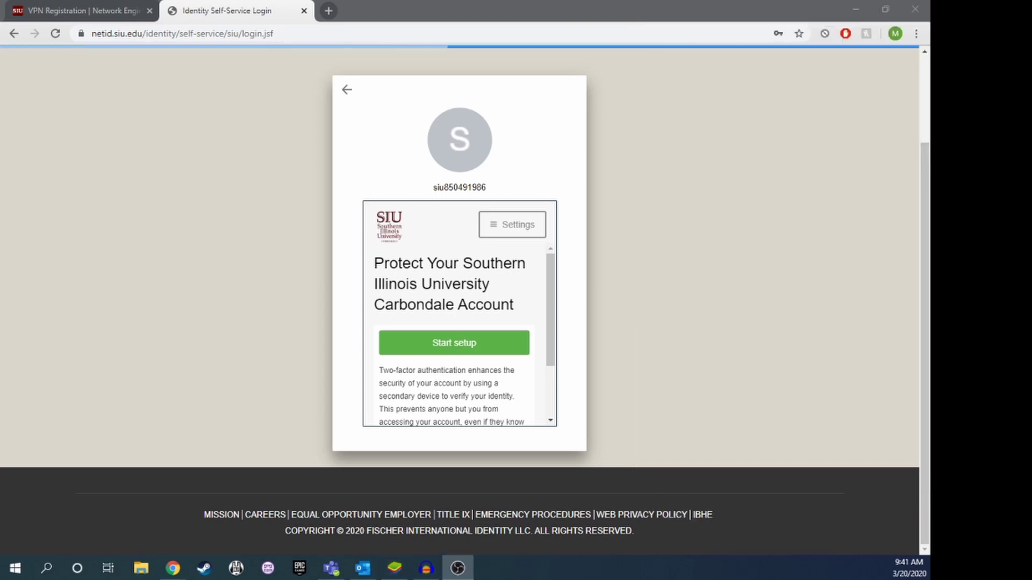
Start Duo setup, choose Mobile phone as the device, and begin entering the phone number.
left_click(454, 343)
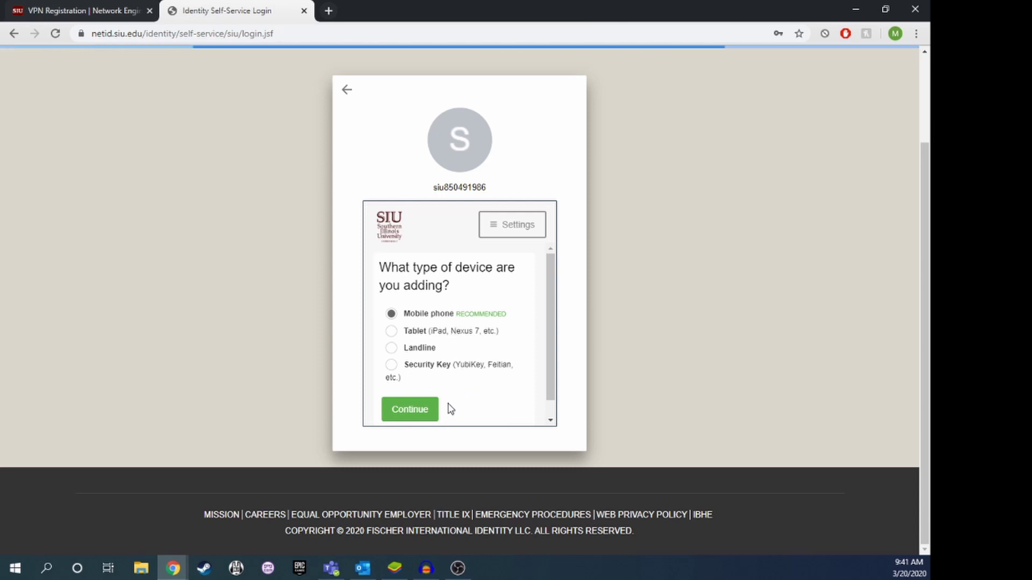
scroll(449, 398, "down", 1)
left_click(410, 392)
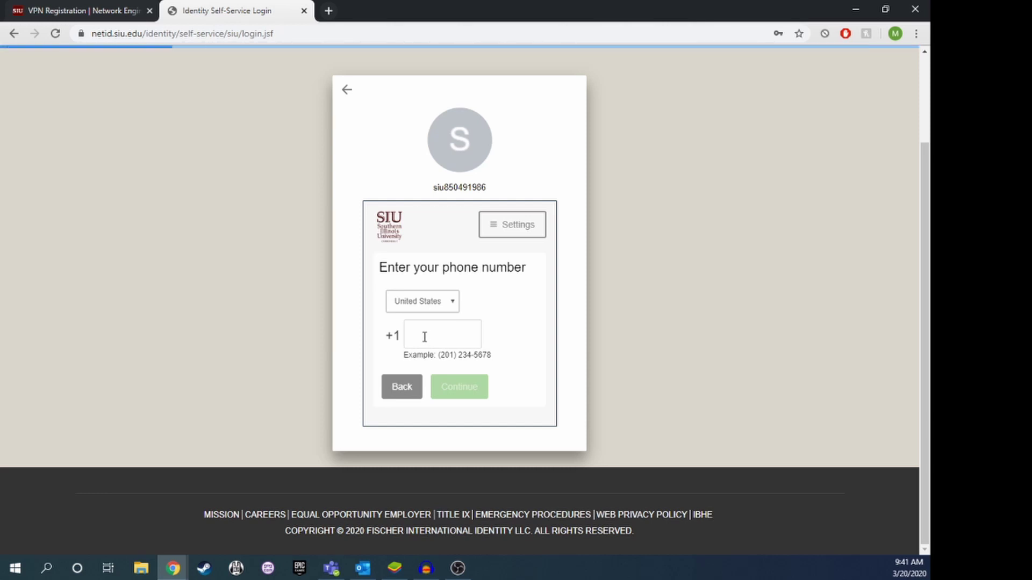
left_click(424, 336)
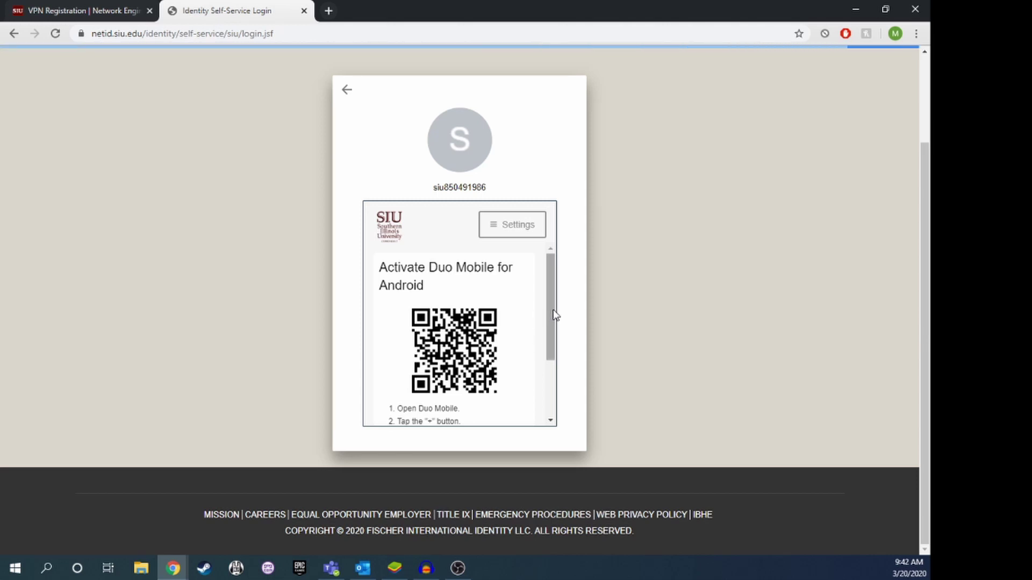
Finish Duo activation of the Android phone once the QR barcode is scanned.
left_click_drag(556, 316, 553, 333)
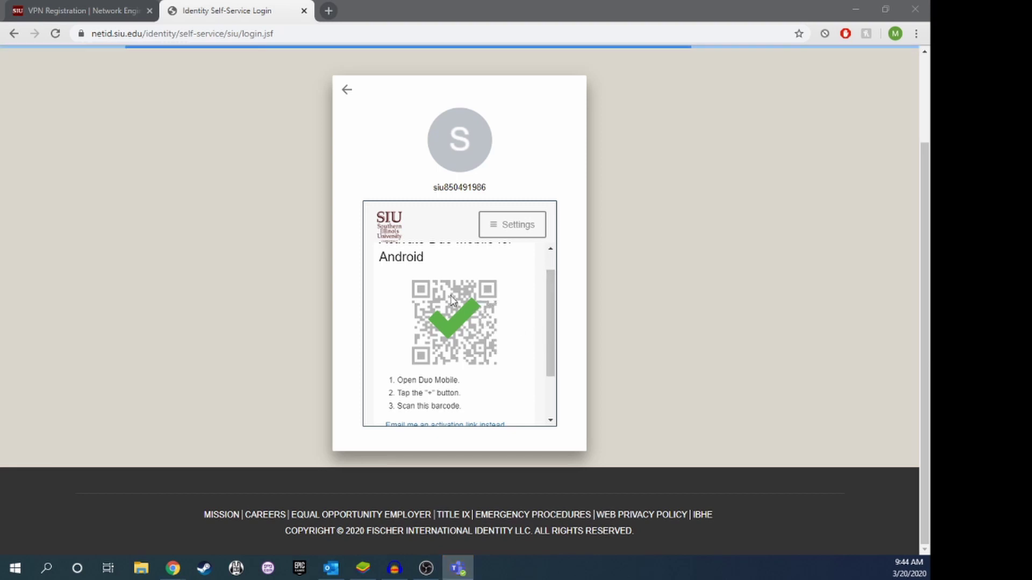
scroll(469, 334, "down", 1)
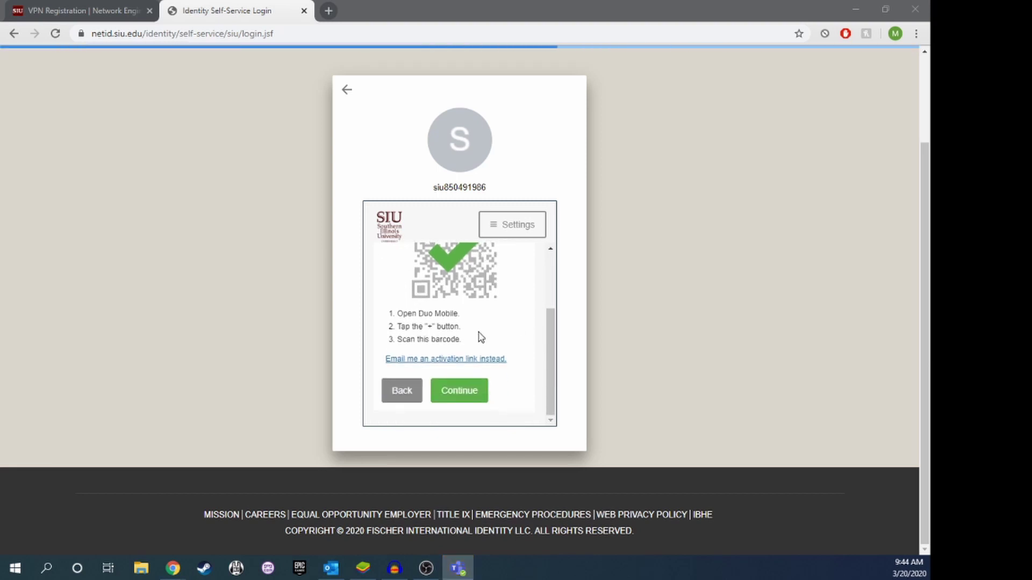
scroll(453, 321, "up", 2)
scroll(457, 325, "down", 2)
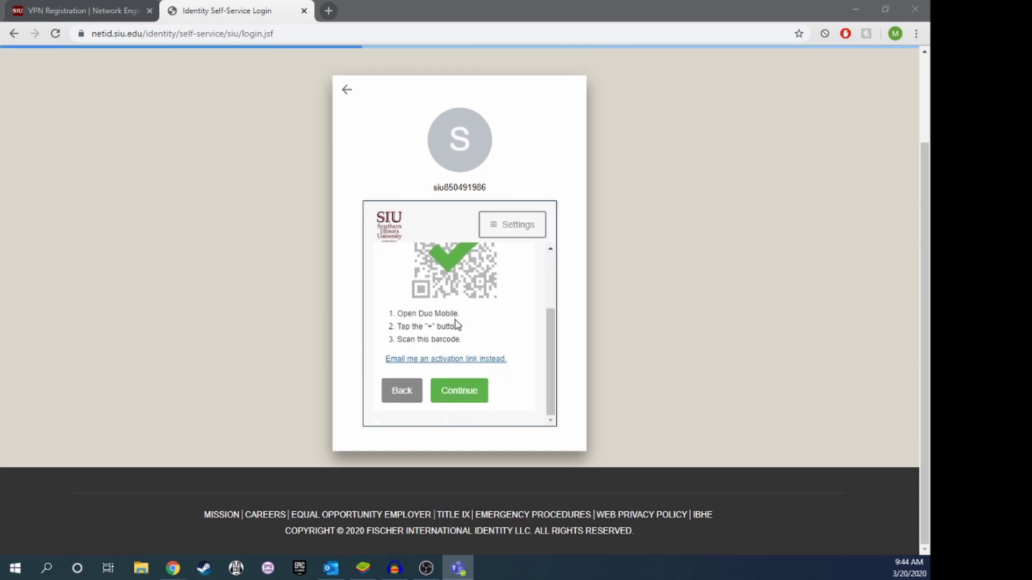
scroll(456, 322, "up", 2)
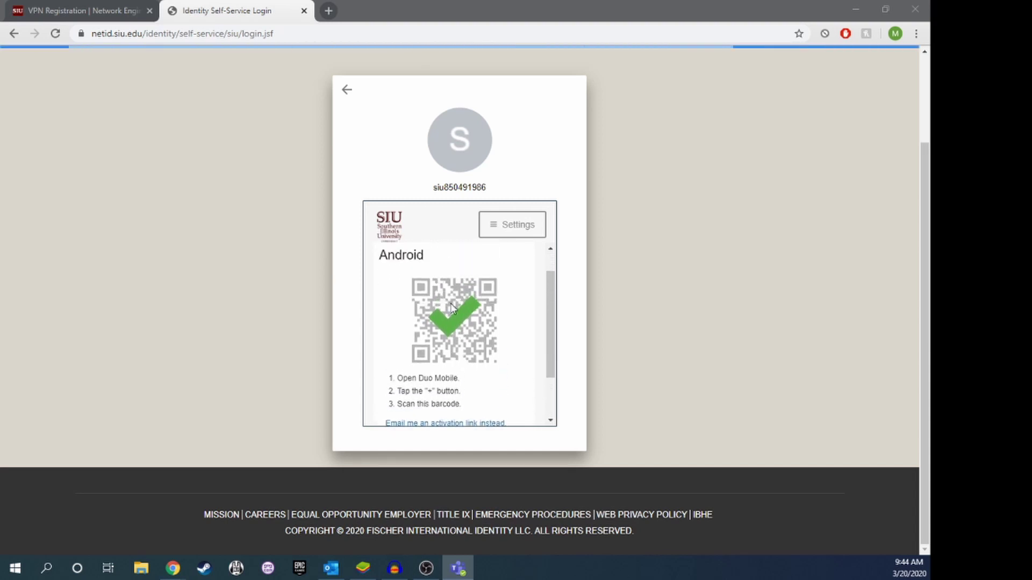
scroll(460, 327, "down", 2)
left_click(463, 389)
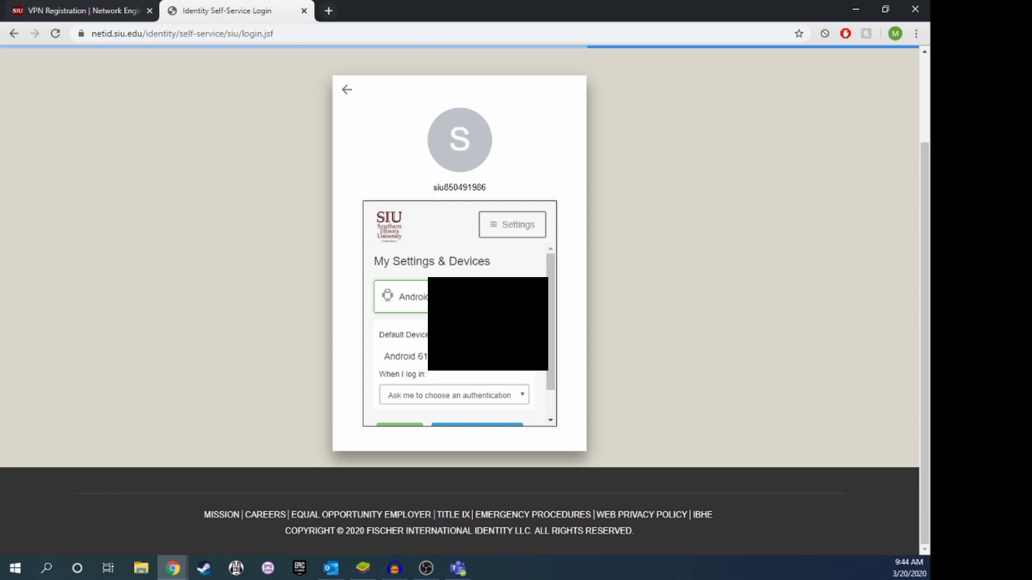
Set 'When I log in' to 'Automatically send this device a Duo Push' and continue to login.
scroll(513, 376, "down", 1)
left_click(513, 362)
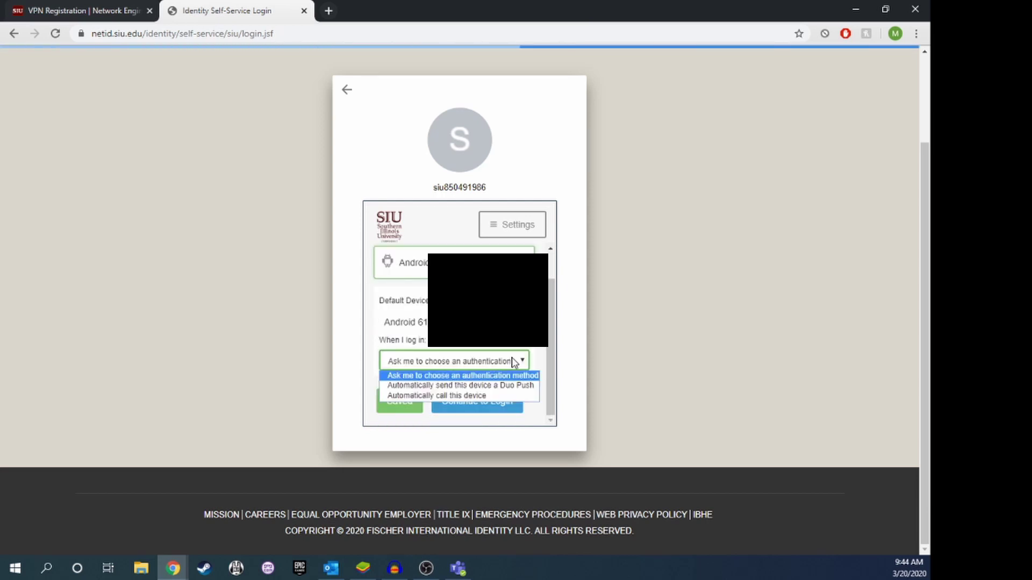
left_click(513, 362)
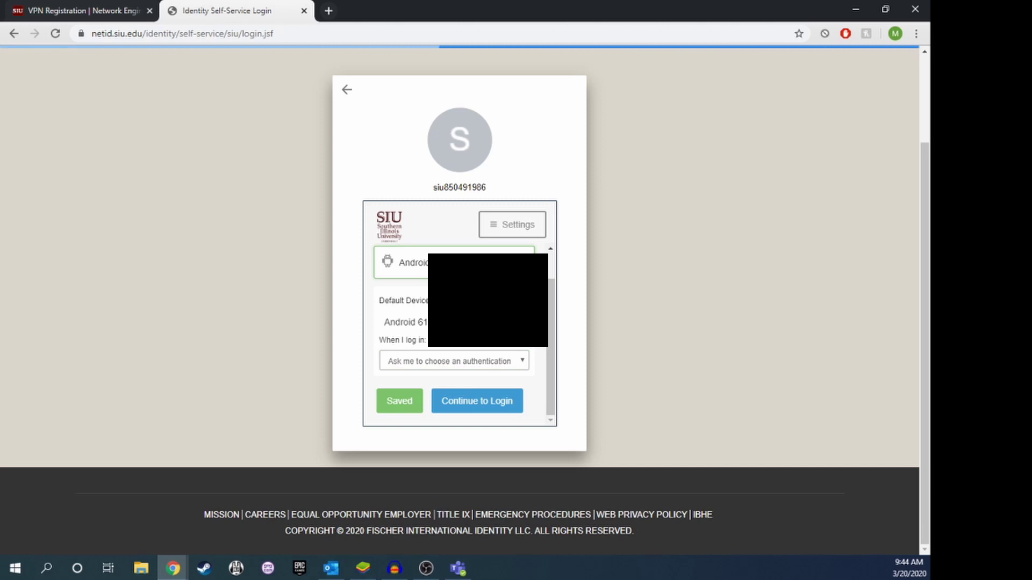
left_click(521, 362)
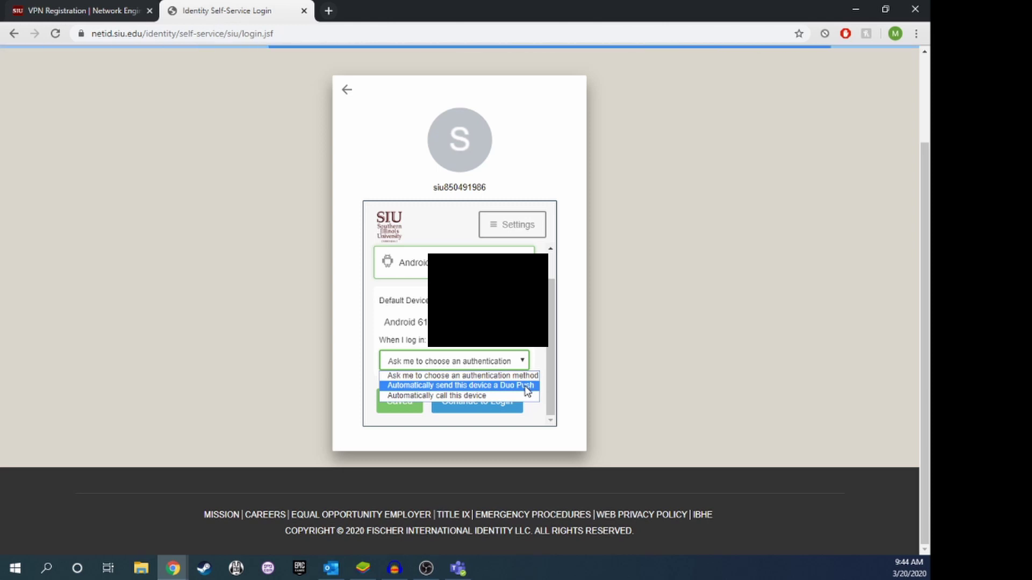
left_click(527, 388)
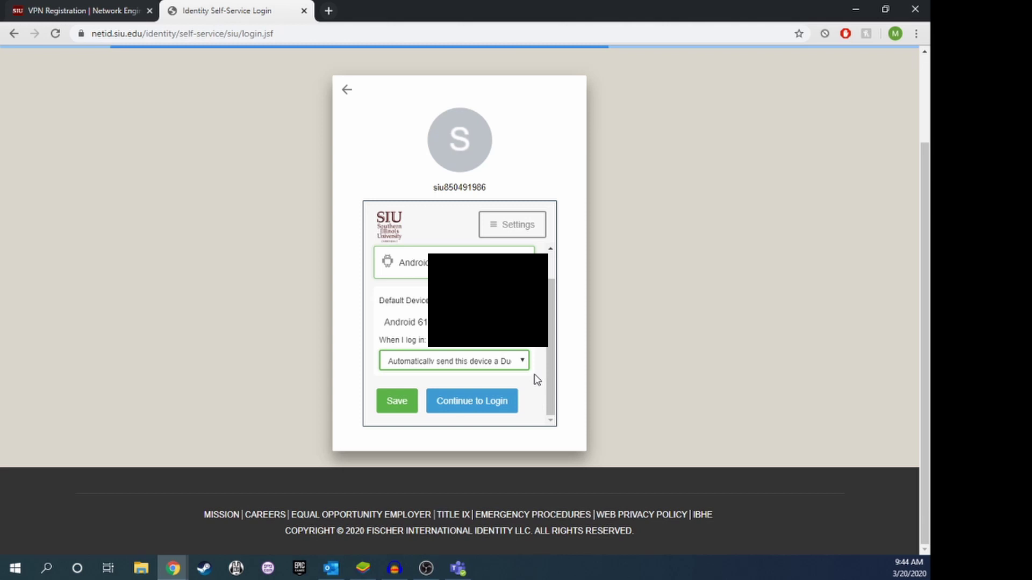
left_click(472, 402)
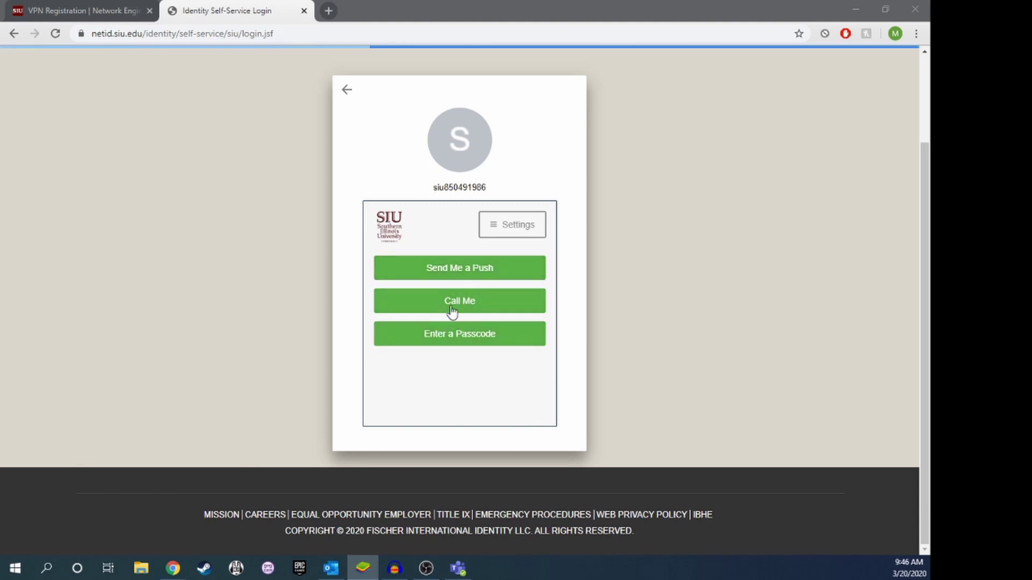
Send a Duo Push to the phone to approve the portal login.
left_click(450, 273)
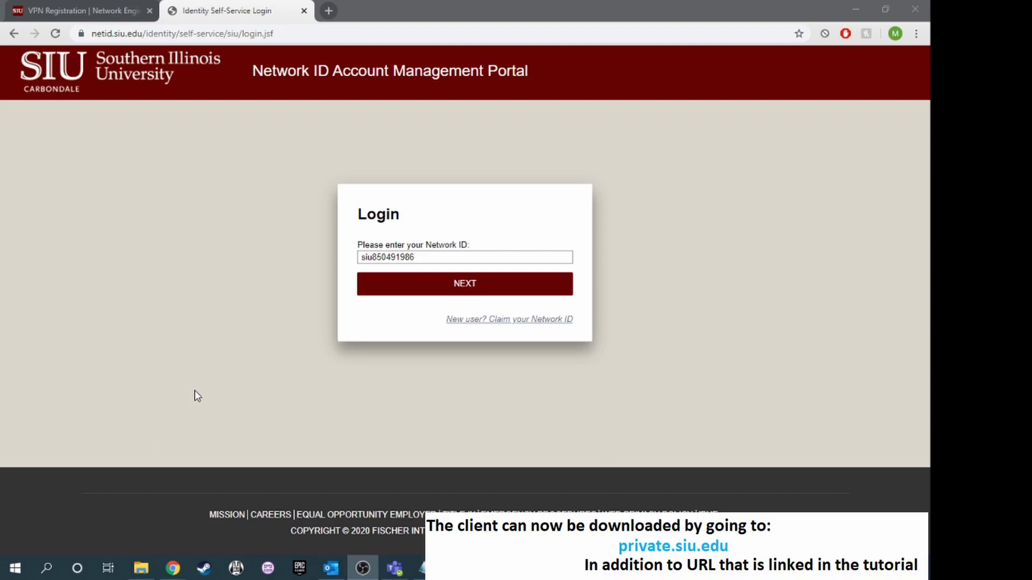
Switch to the VPN Registration tab and open the Windows VPN setup instructions.
left_click(72, 11)
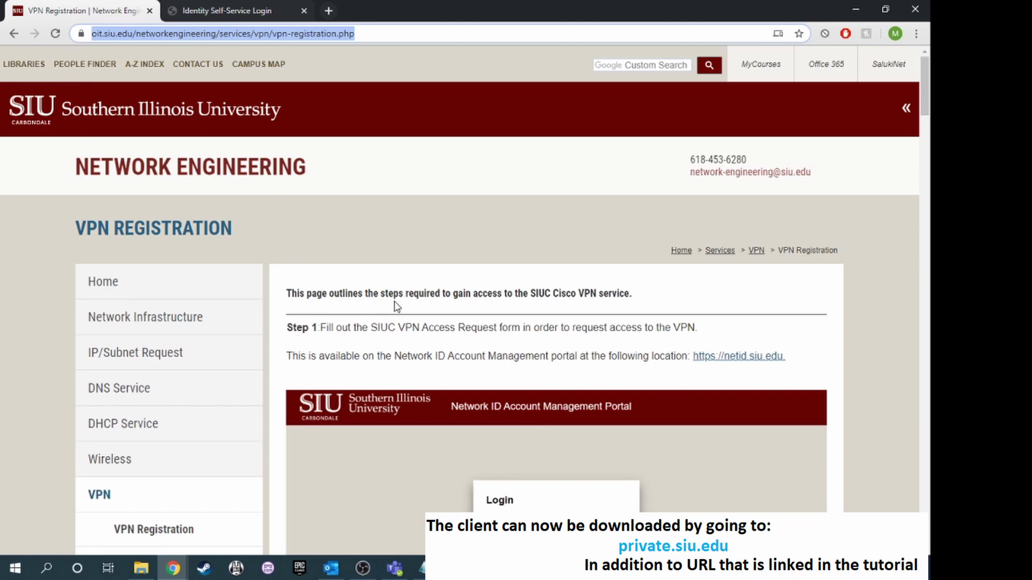
scroll(397, 306, "down", 3)
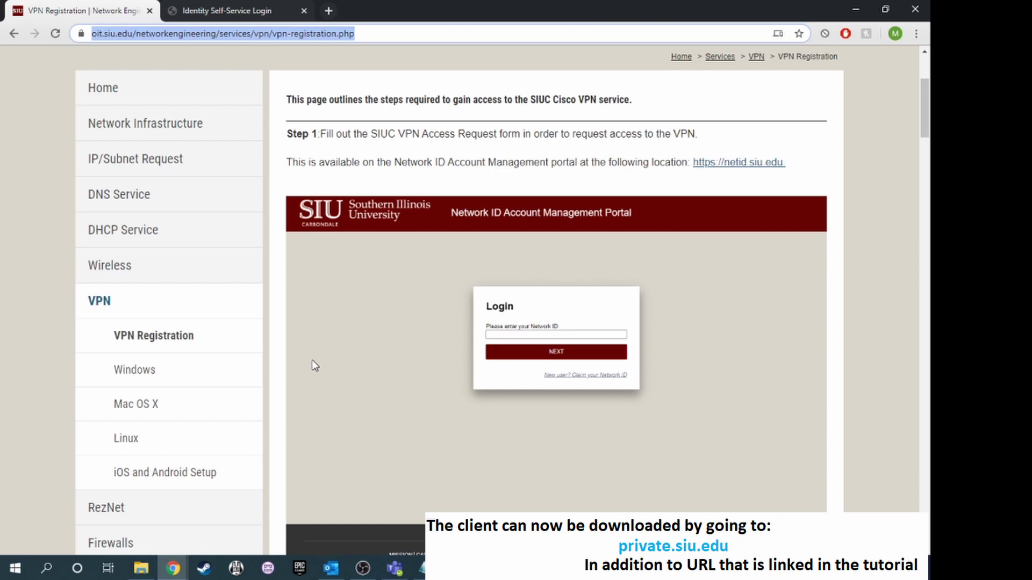
left_click(153, 379)
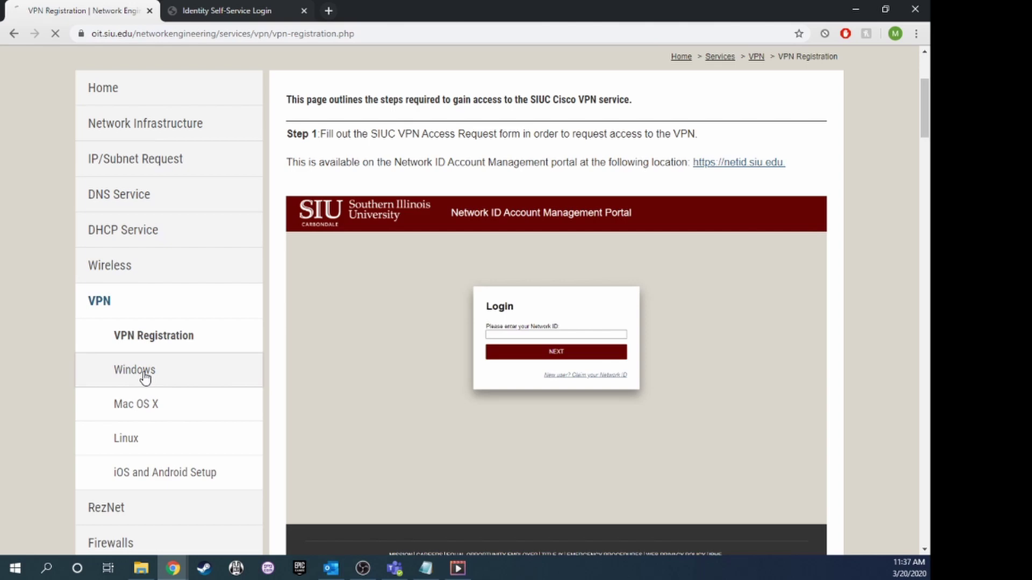
scroll(400, 365, "down", 2)
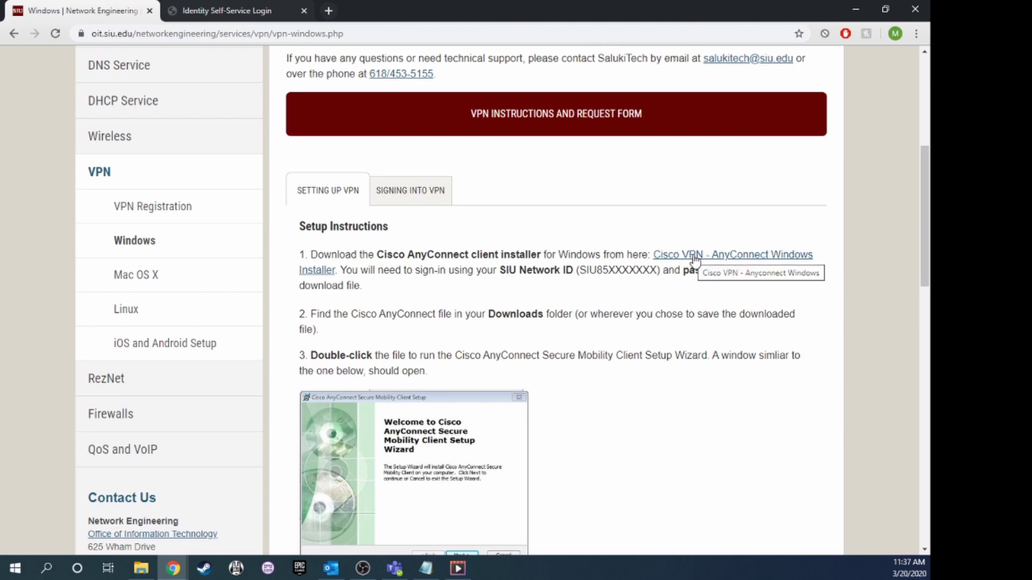
scroll(565, 371, "down", 2)
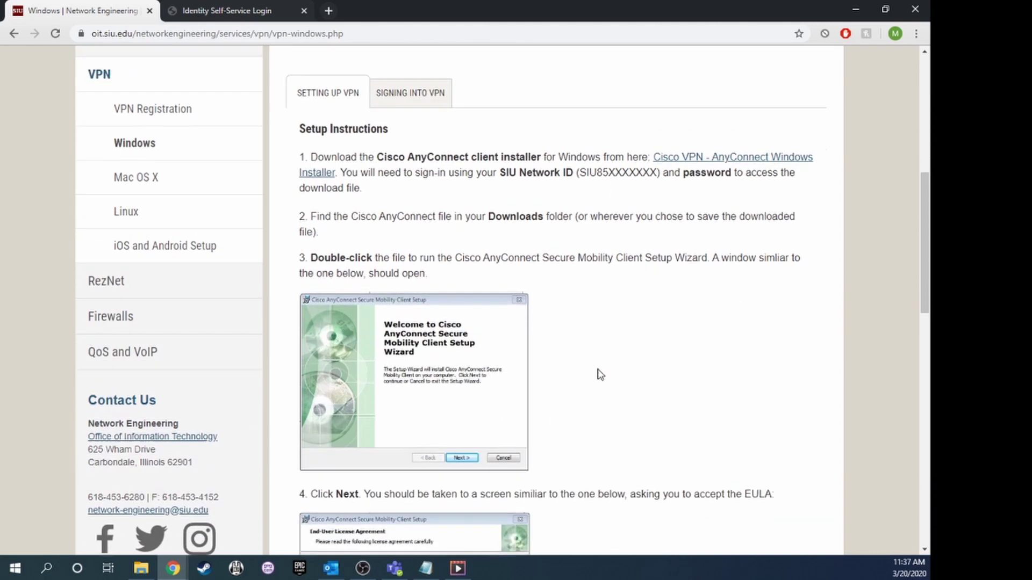
scroll(600, 374, "up", 3)
Sign in to the SIU VPN Service with your username and password, decline password saving, and send a Duo Push.
left_click(698, 322)
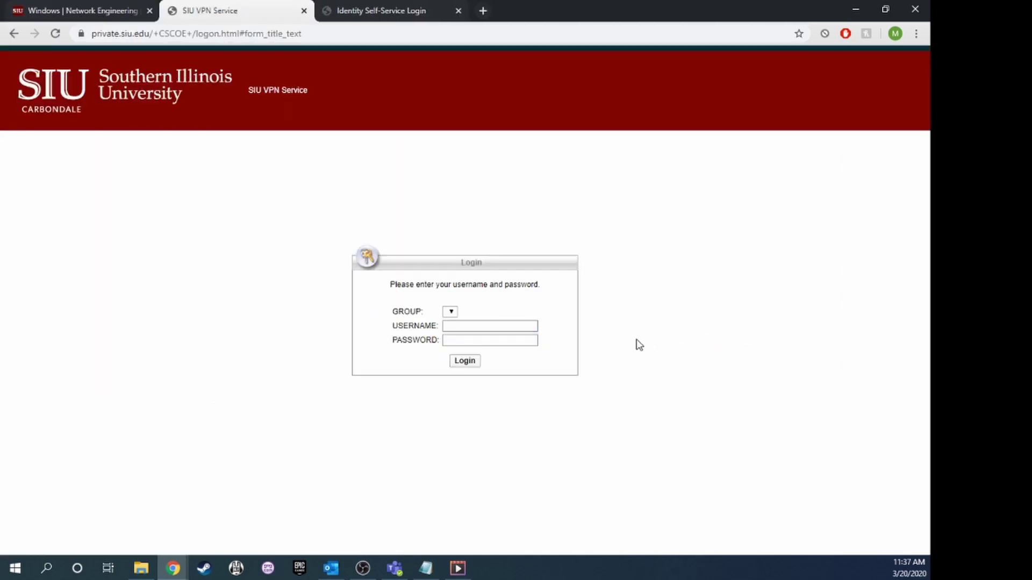
left_click(467, 326)
key("Tab")
type("******")
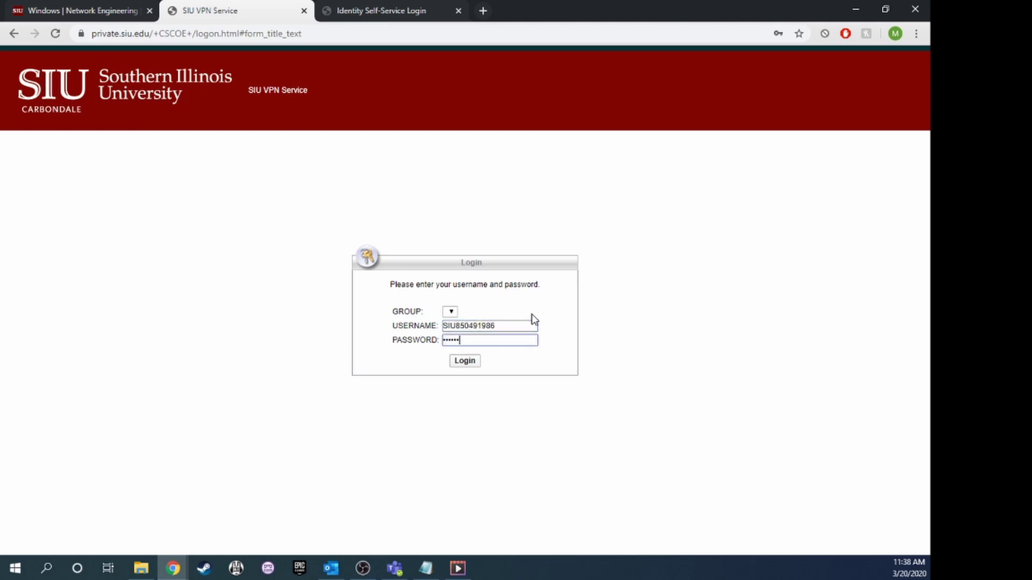
type("************")
left_click(473, 361)
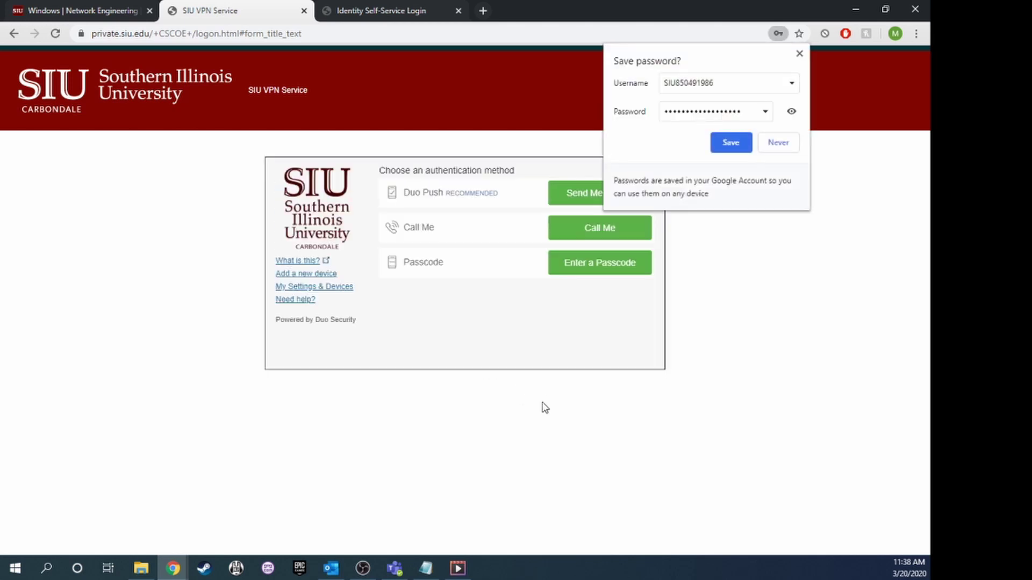
left_click(777, 143)
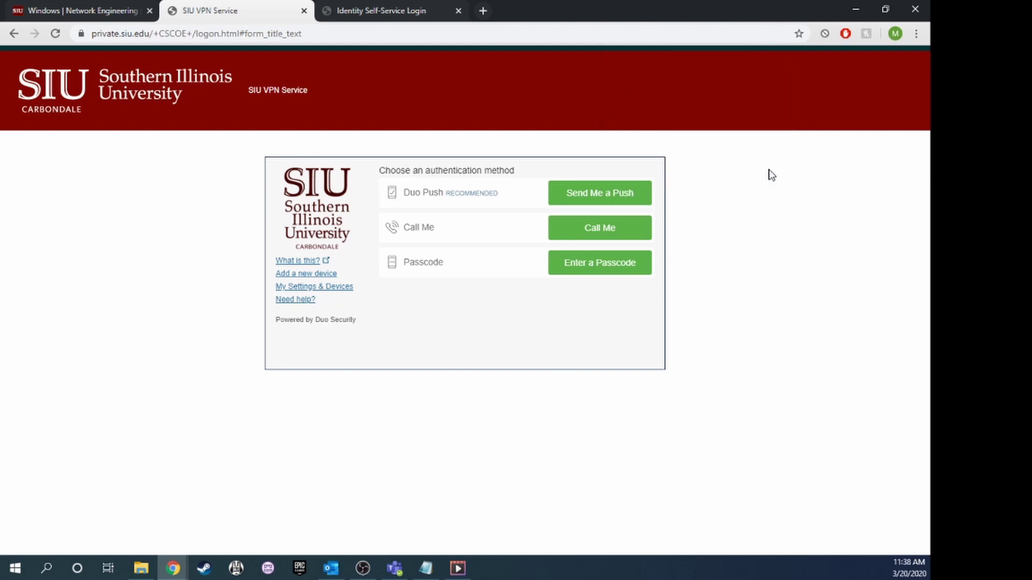
left_click(615, 192)
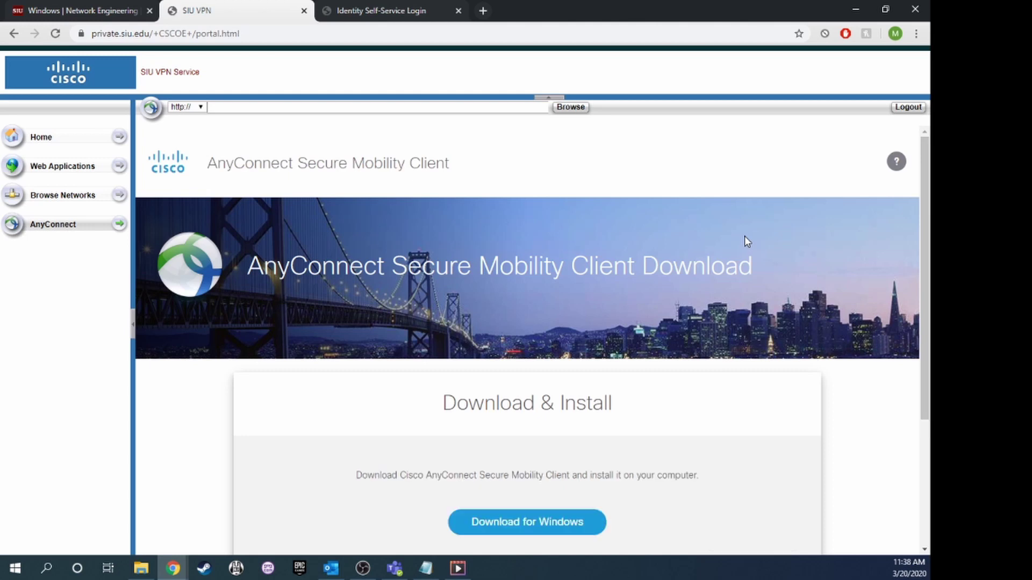
Download the AnyConnect installer for Windows and open the downloaded .exe.
left_click(537, 532)
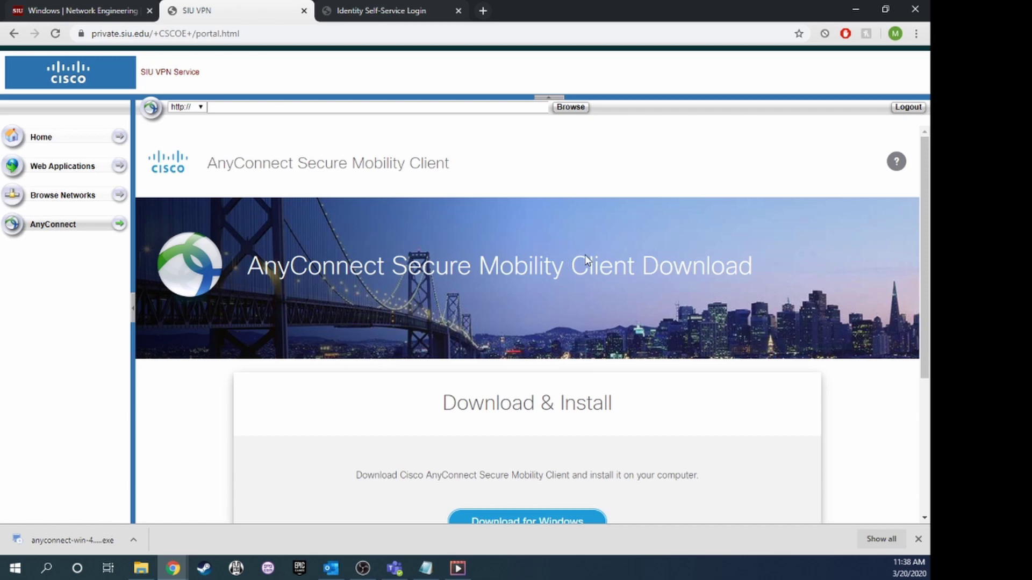
left_click(92, 537)
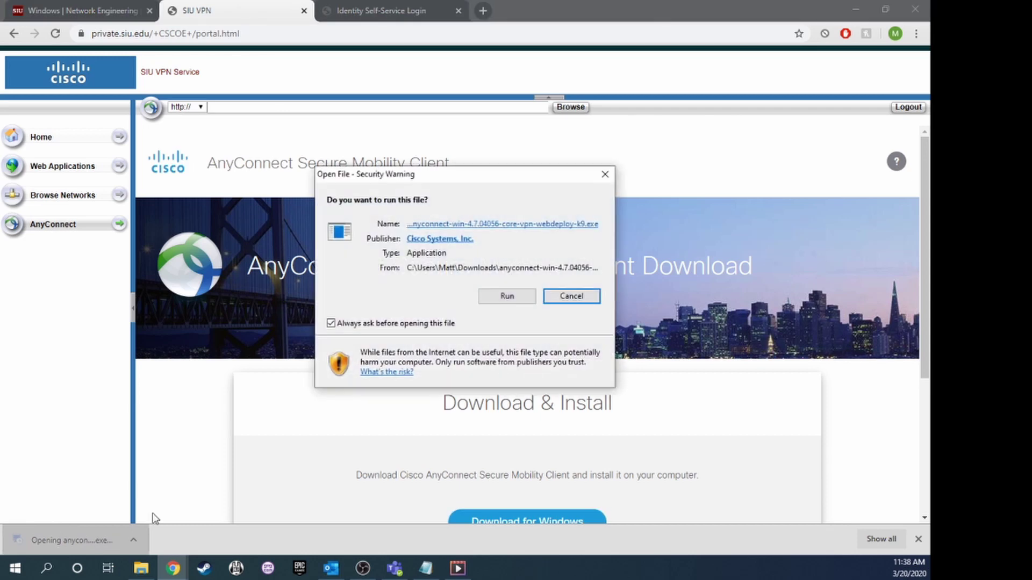
Run the AnyConnect installer, accept the license terms, install it, and finish the wizard.
left_click(506, 297)
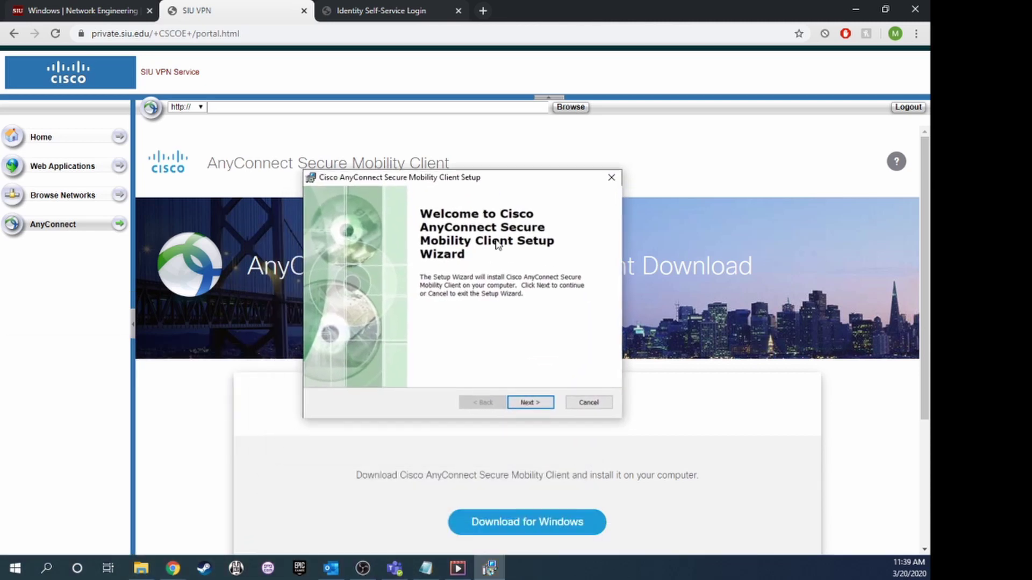
left_click(528, 402)
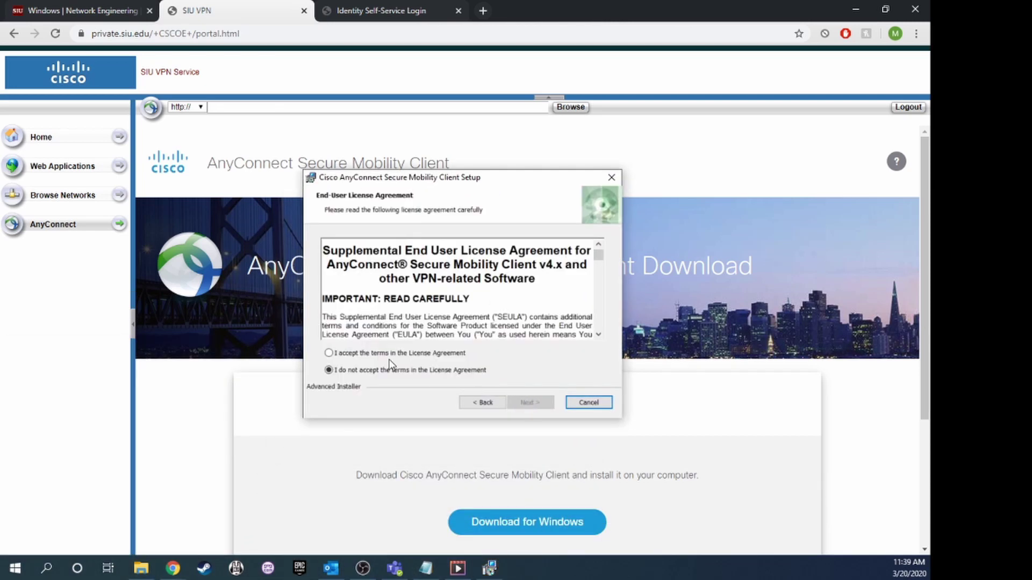
left_click(347, 353)
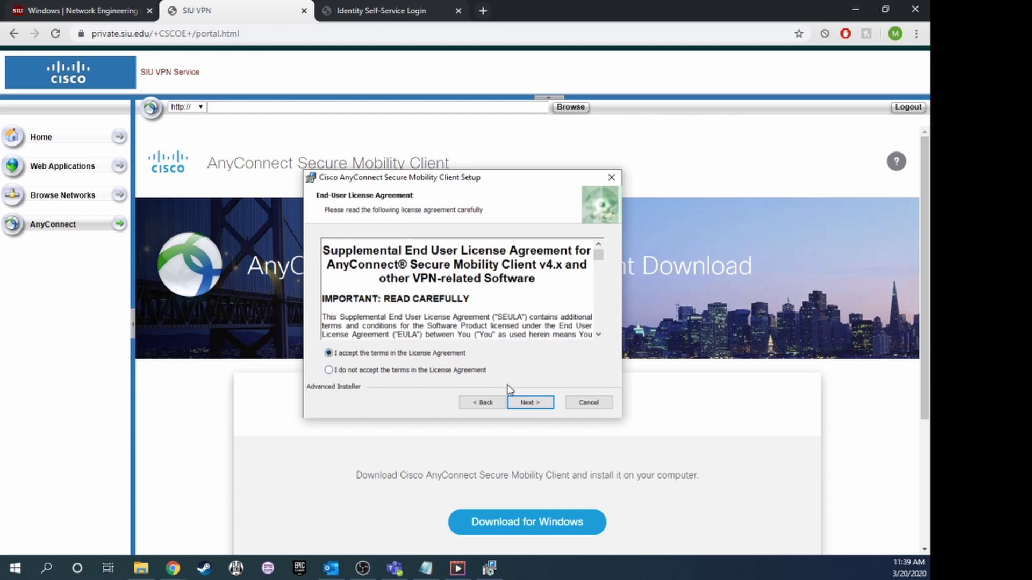
left_click(529, 403)
left_click(530, 405)
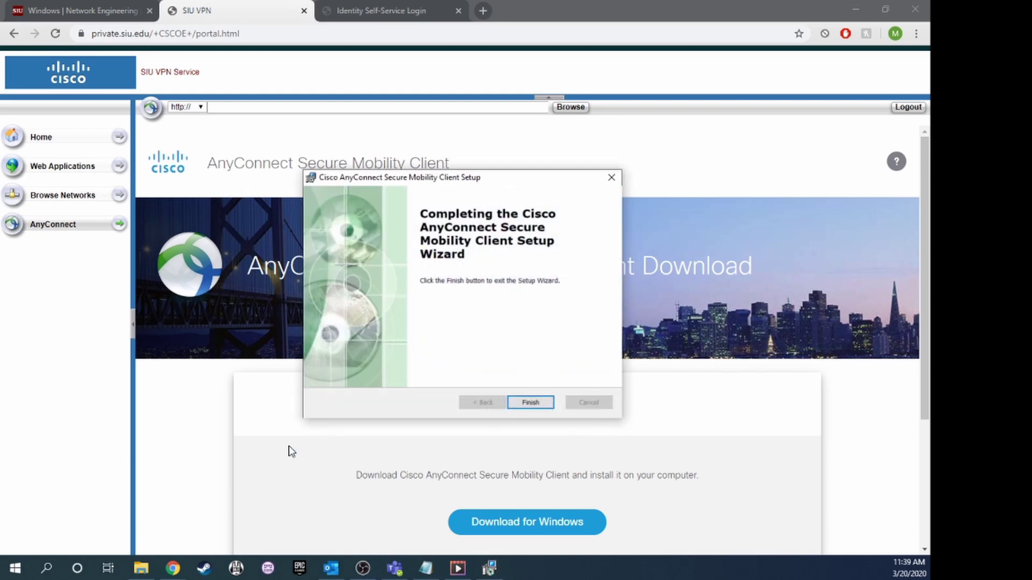
left_click(530, 402)
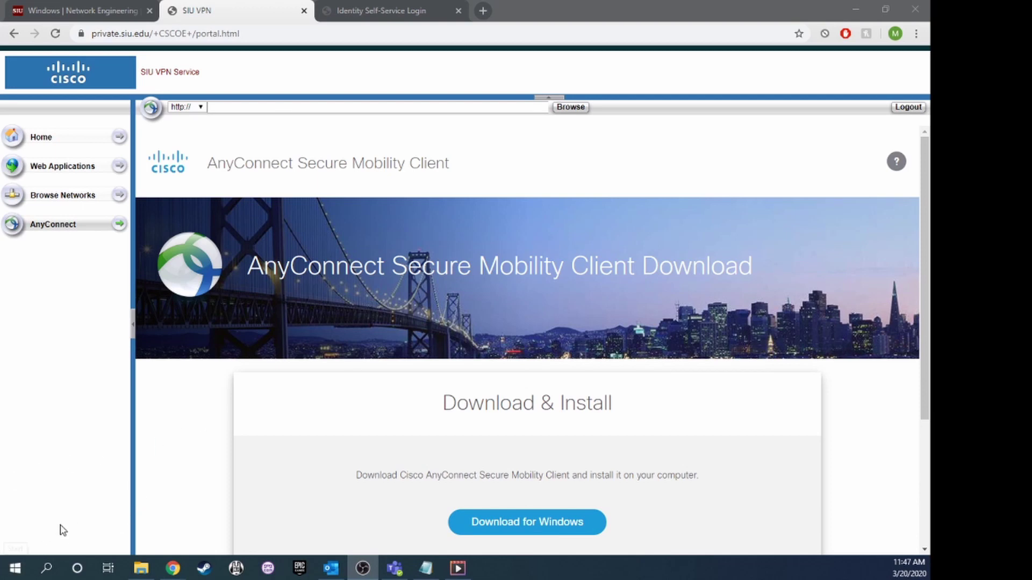
Launch Cisco AnyConnect from Start search and set the server address to private.siu.edu.
left_click(15, 574)
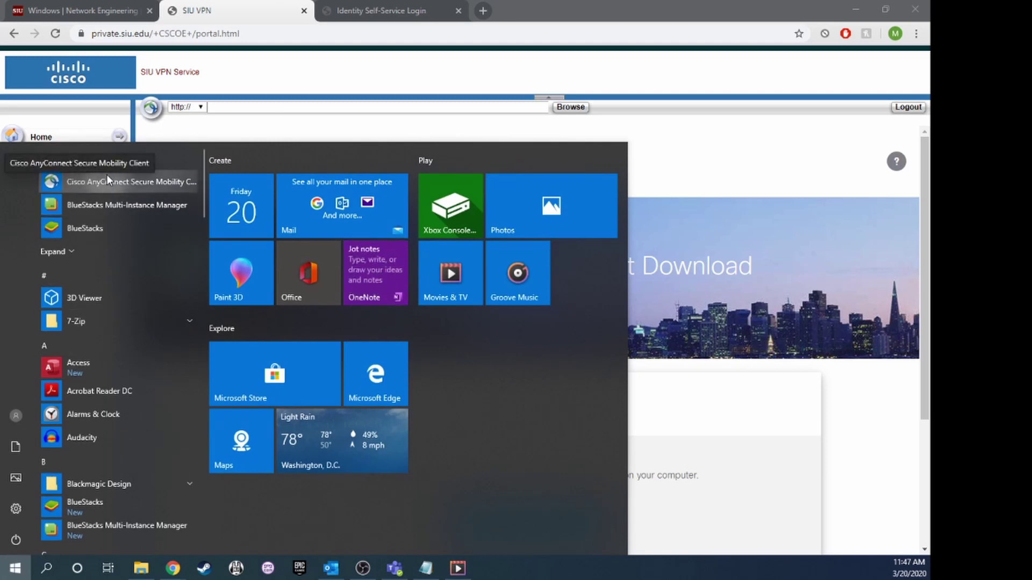
type("ciscp")
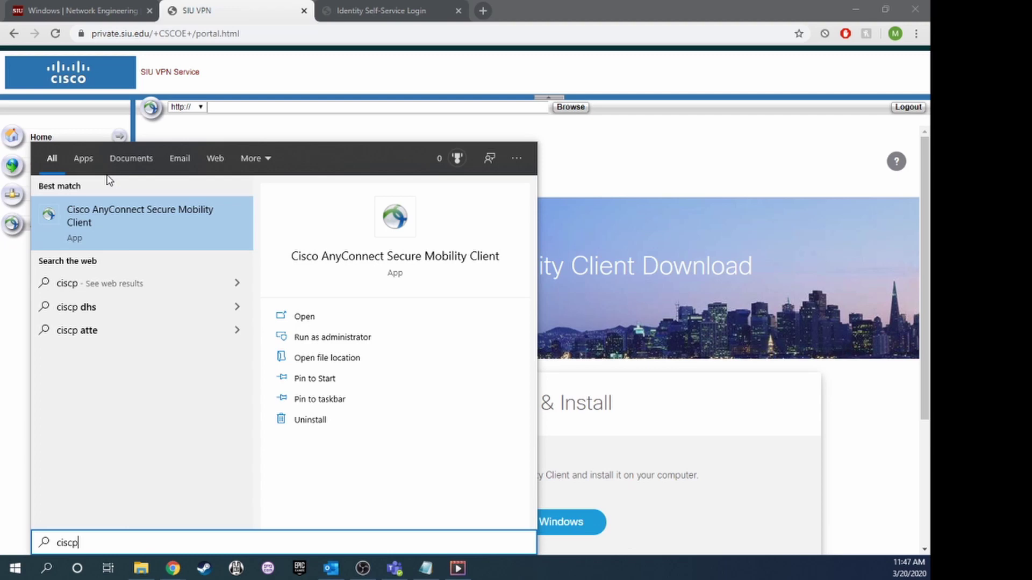
left_click(85, 222)
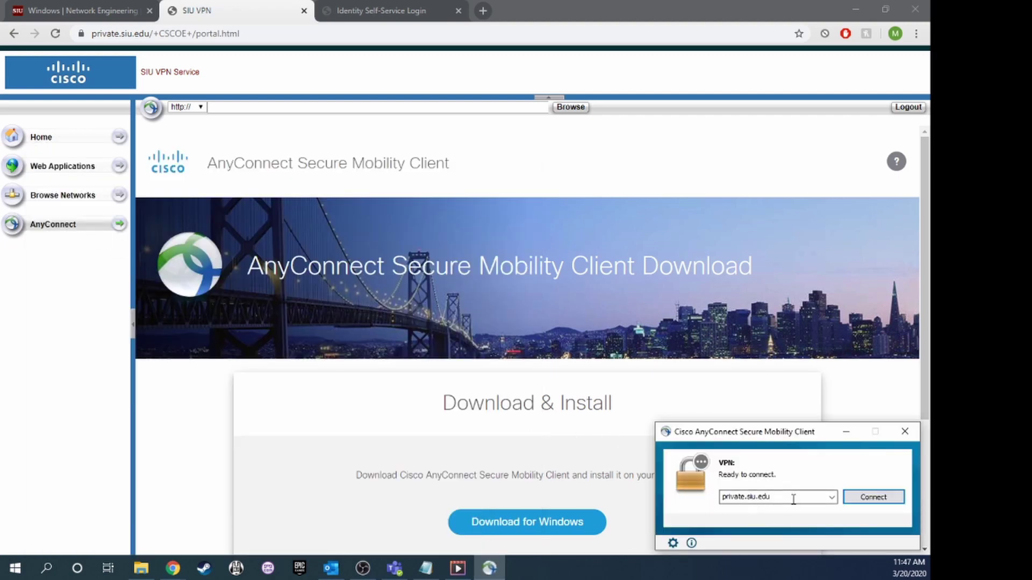
left_click_drag(794, 496, 679, 503)
key("BackSpace")
type("private.siu.edu")
Connect to private.siu.edu and submit the username, password and second password.
left_click(873, 498)
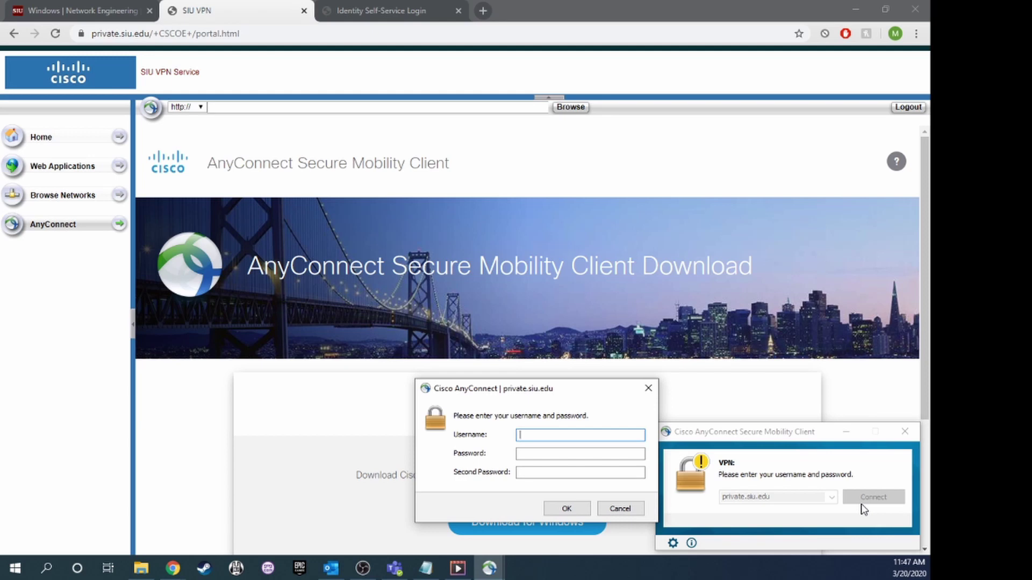
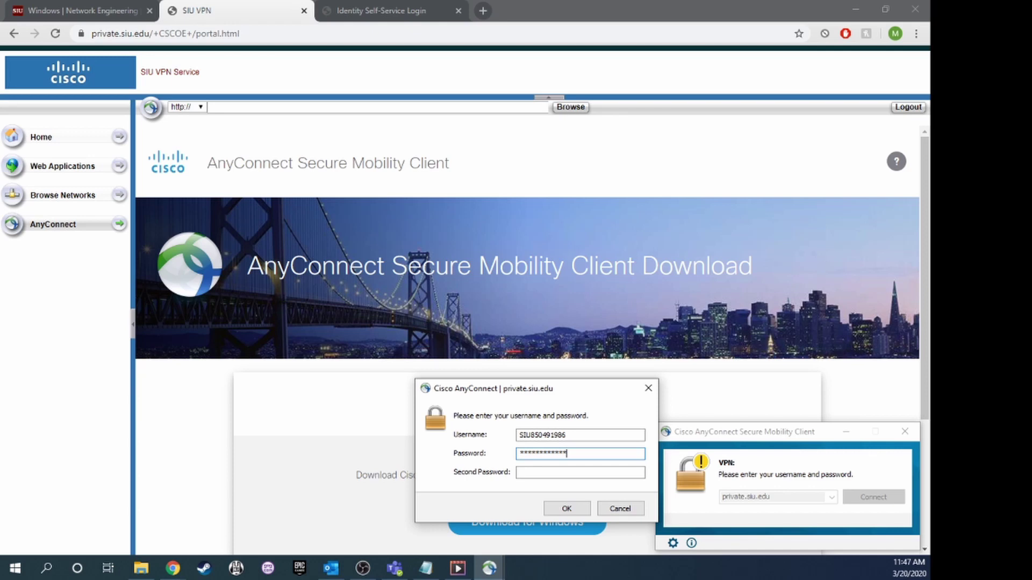
key("Tab")
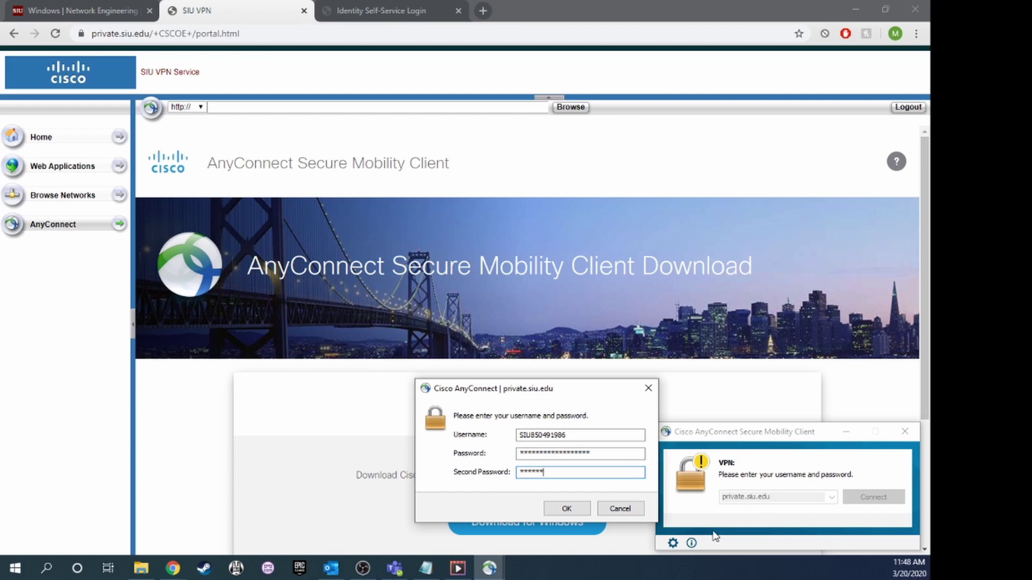
left_click(566, 509)
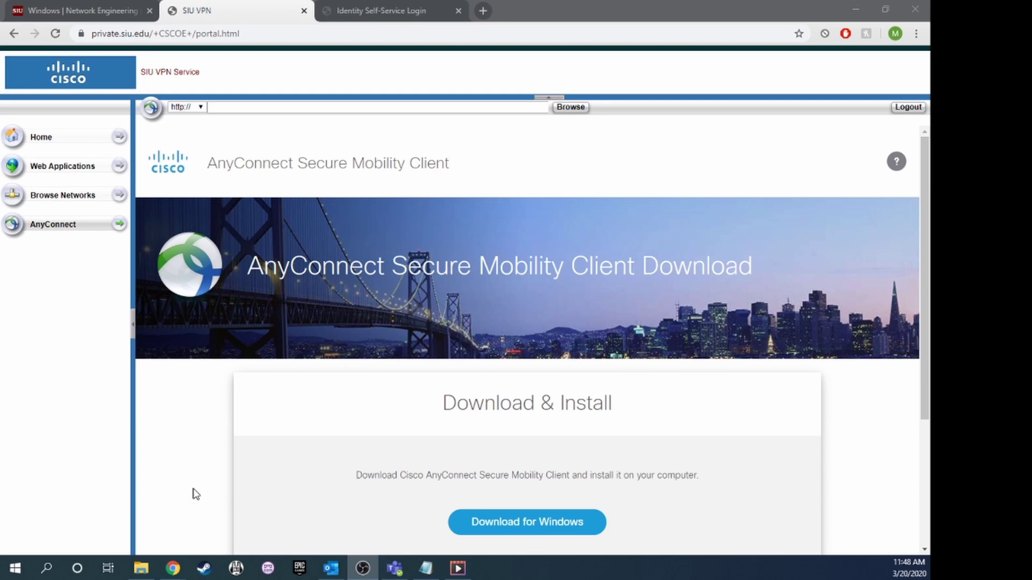
In File Explorer, navigate to the \\files.siu.edu network share.
left_click(142, 570)
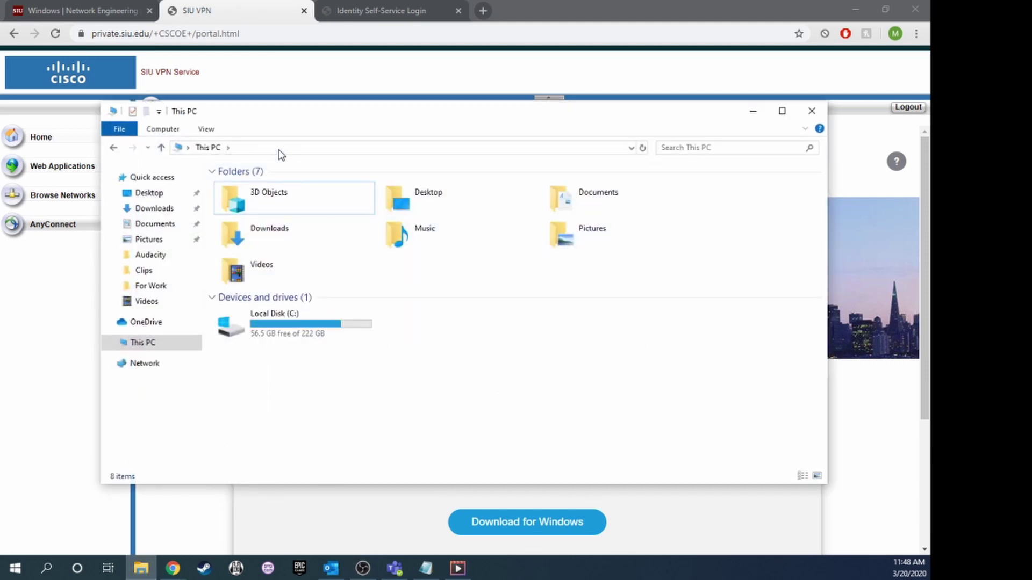
left_click(279, 149)
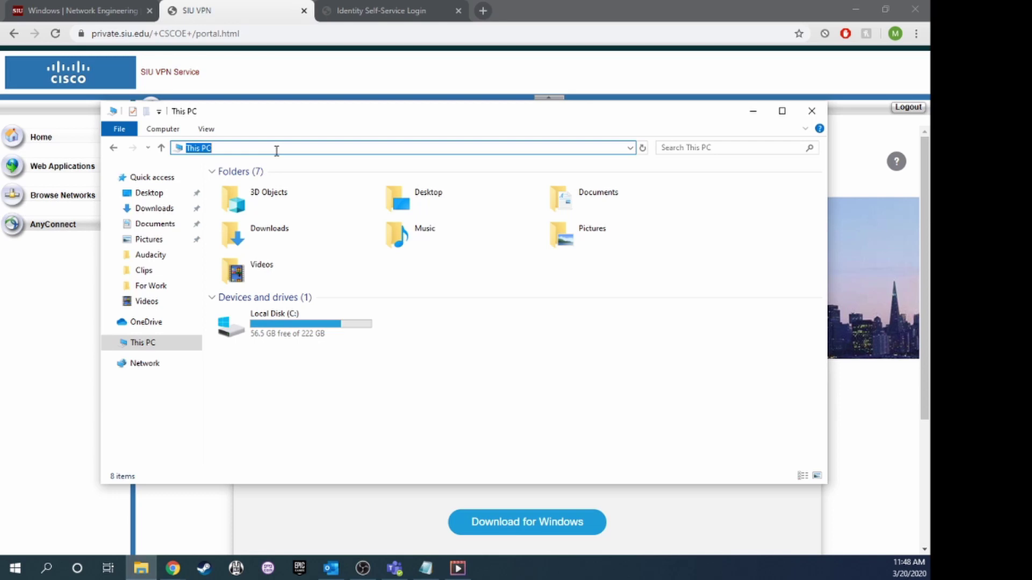
type("\\files.siu.edu\\")
key("Return")
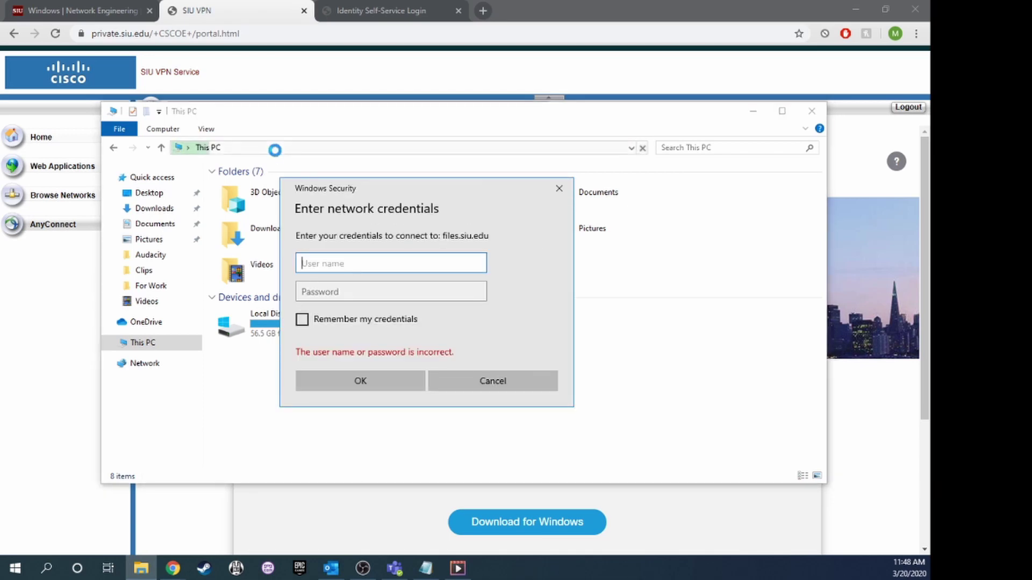
Enter the network username and password, then bring up more account choices after rejection.
type("0colatroy")
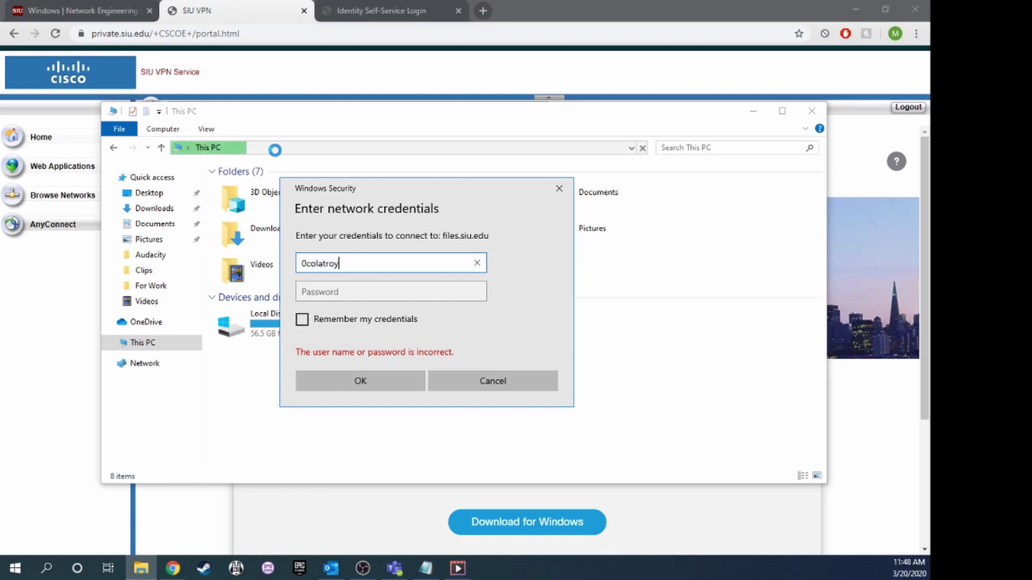
key("Tab")
type("•••••••")
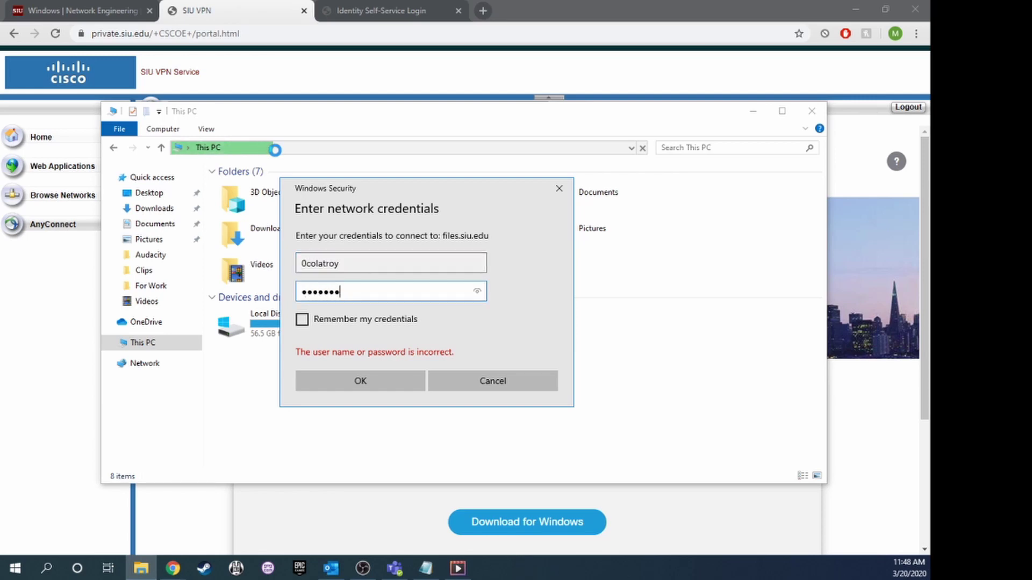
type("••••••••••")
key("Return")
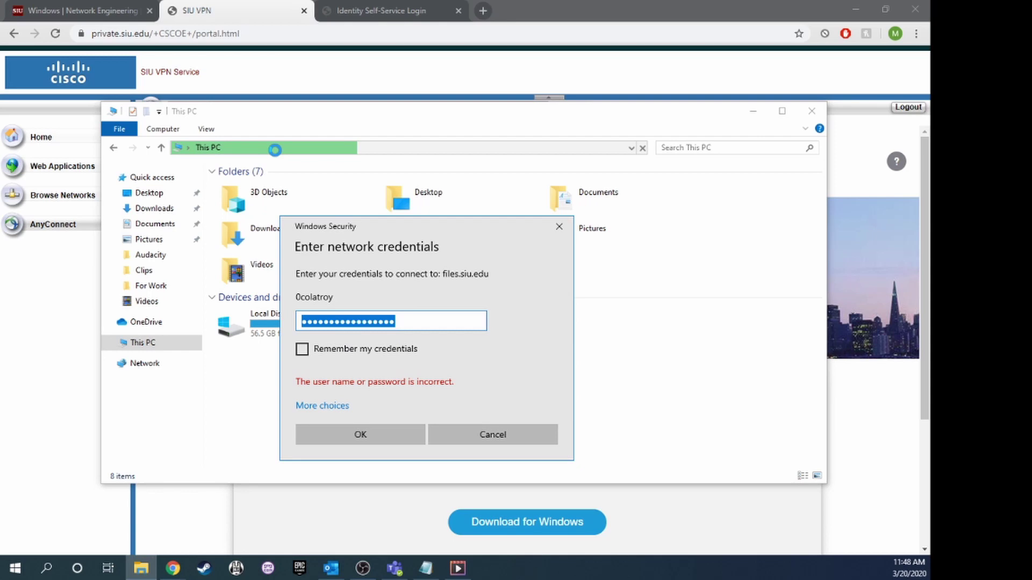
left_click(325, 407)
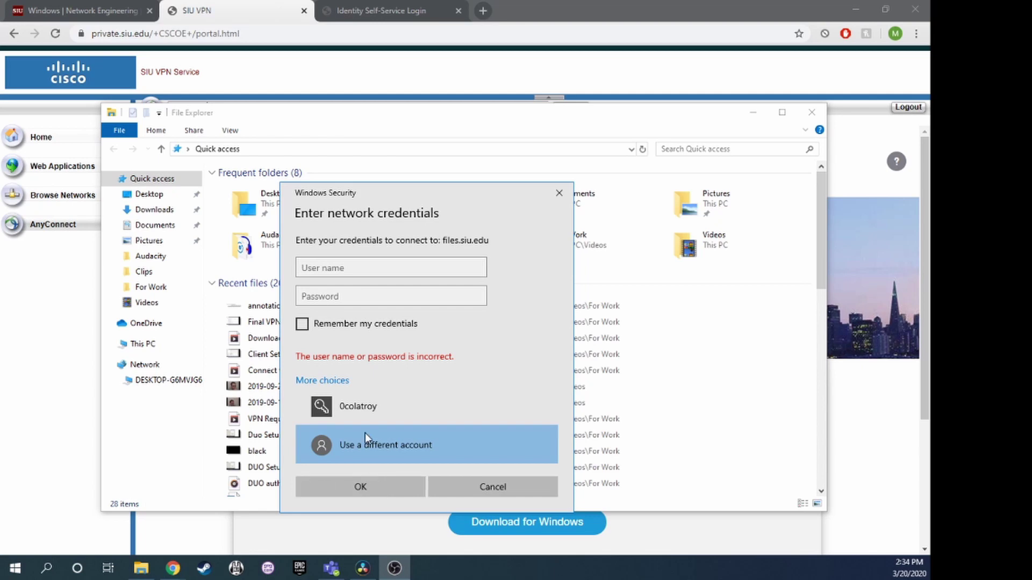
Sign in to the files.siu.edu share with your AD\-prefixed username and account password.
left_click(381, 268)
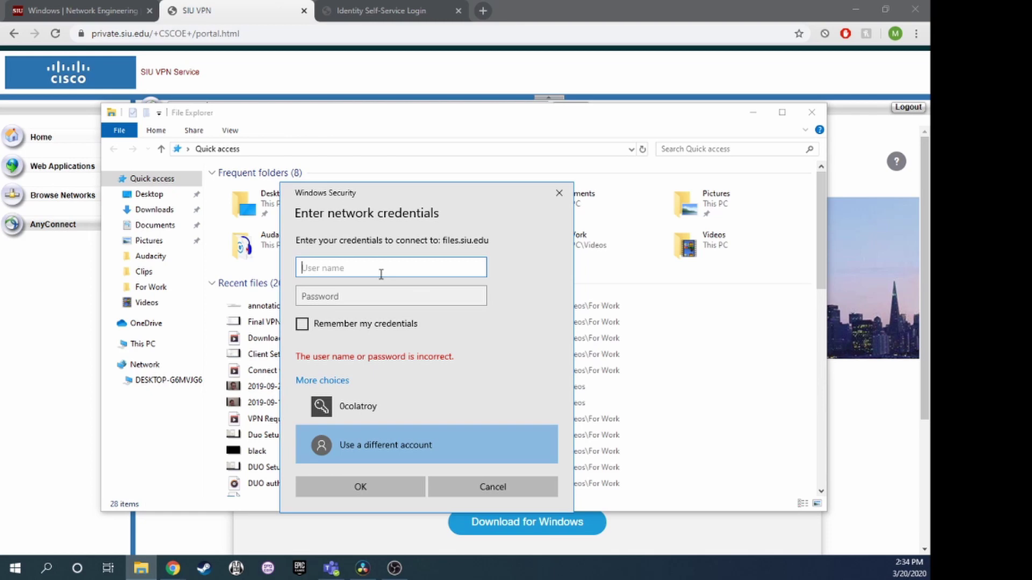
type("AD\\")
type("0colatroy")
key("Tab")
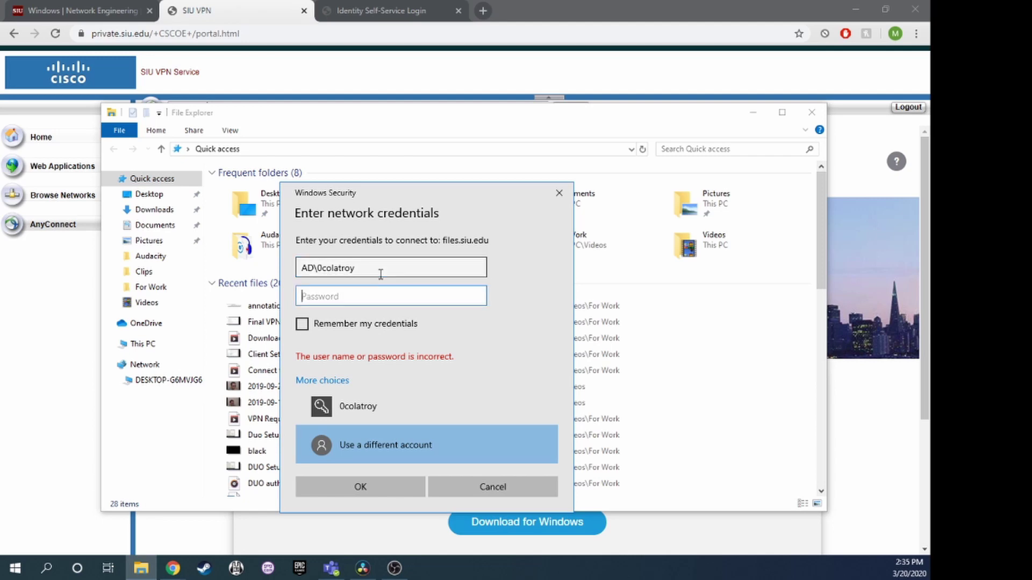
type("••••••••••••••••••")
key("Return")
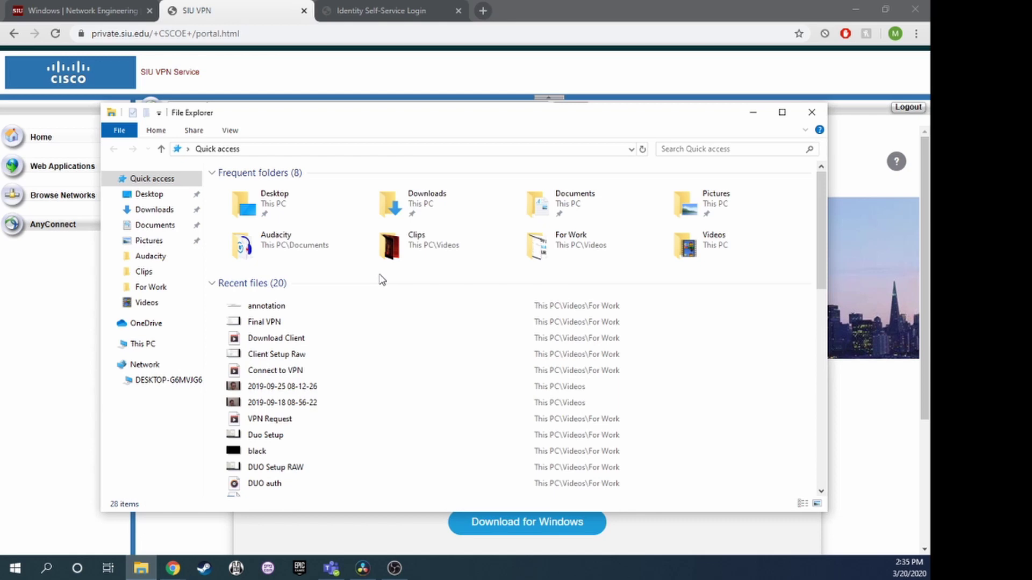